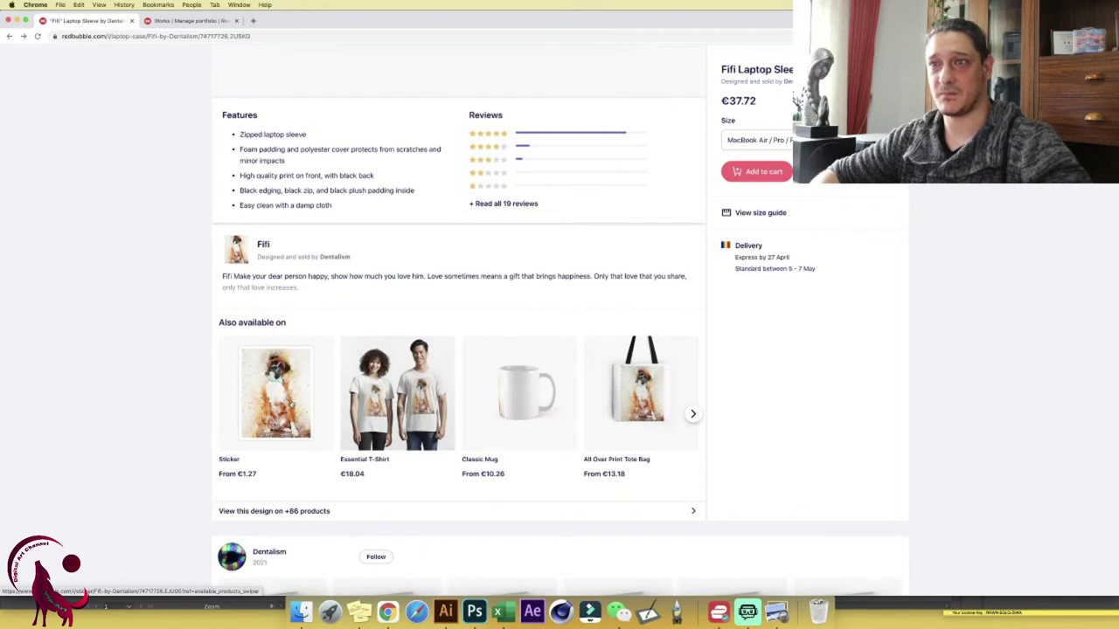
# Inspect the dog artwork image on the Fifi sticker page and open its source address in a new browser tab.
pyautogui.click(275, 394)
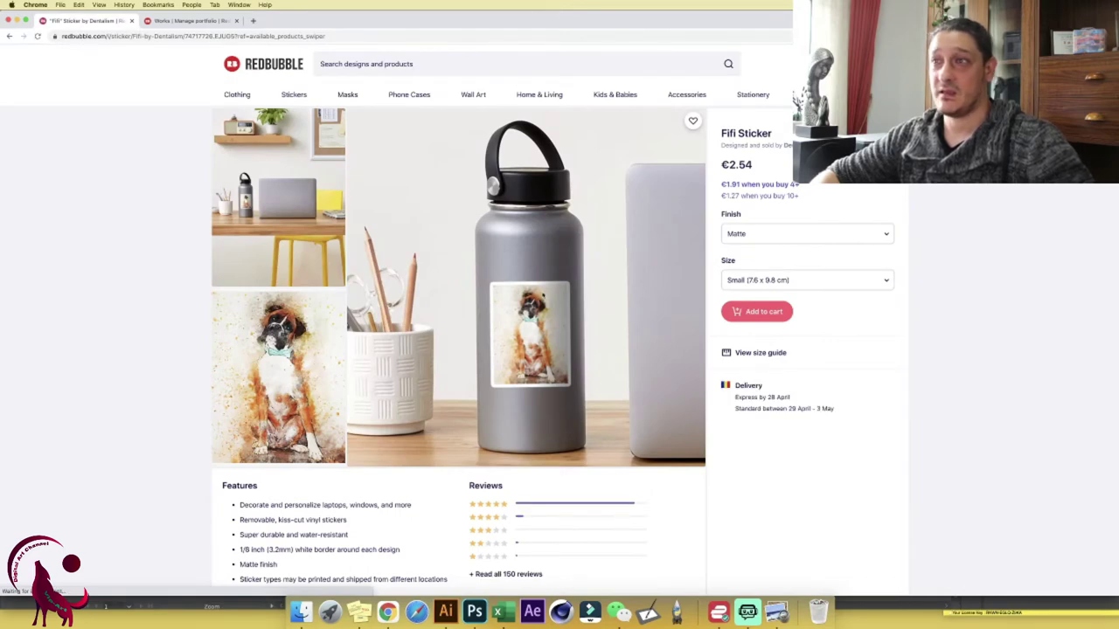
pyautogui.rightClick(289, 335)
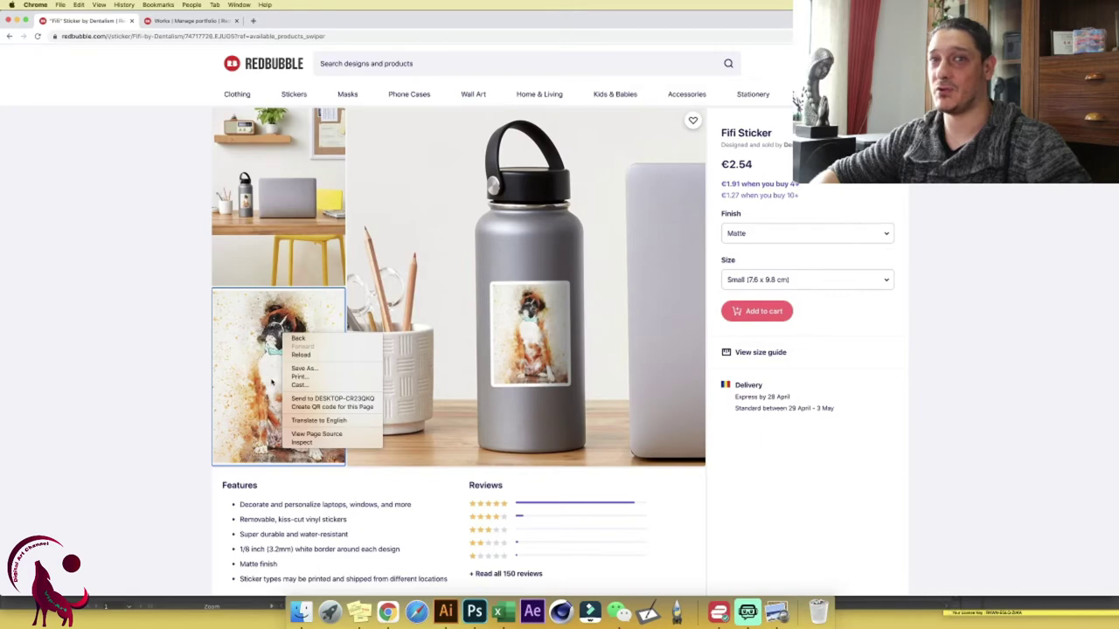
pyautogui.click(302, 442)
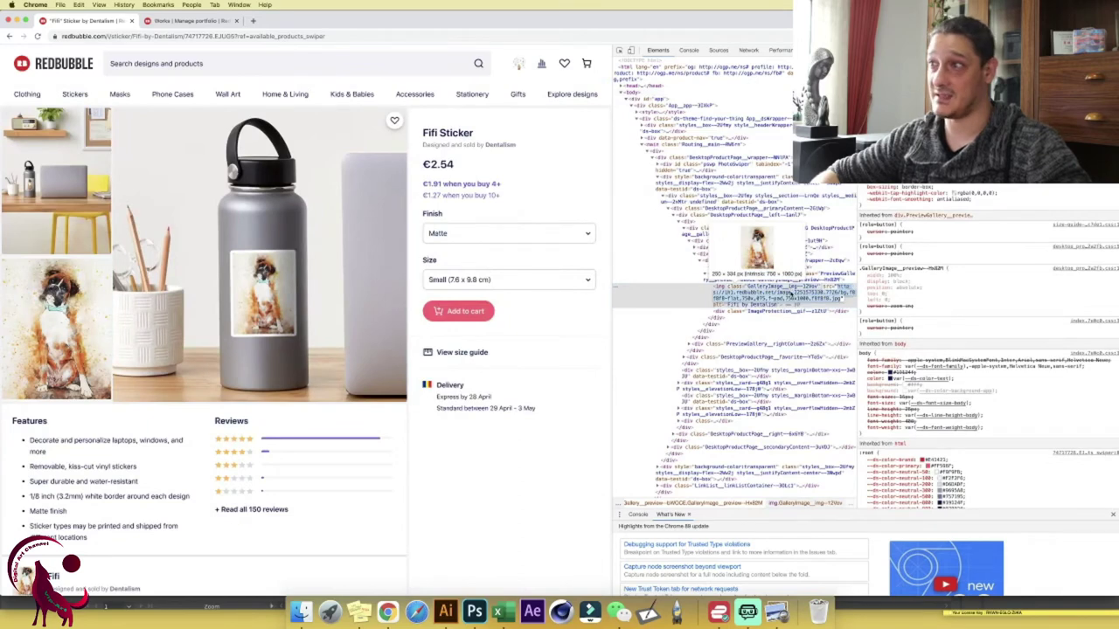
pyautogui.click(253, 20)
pyautogui.write('https://ih1.redbubble.net/image.2251575330.7726/bg,f8f8f8-flat,750x,075,f-pad,750x1000,f8f8f8.jpg')
pyautogui.press('Return')
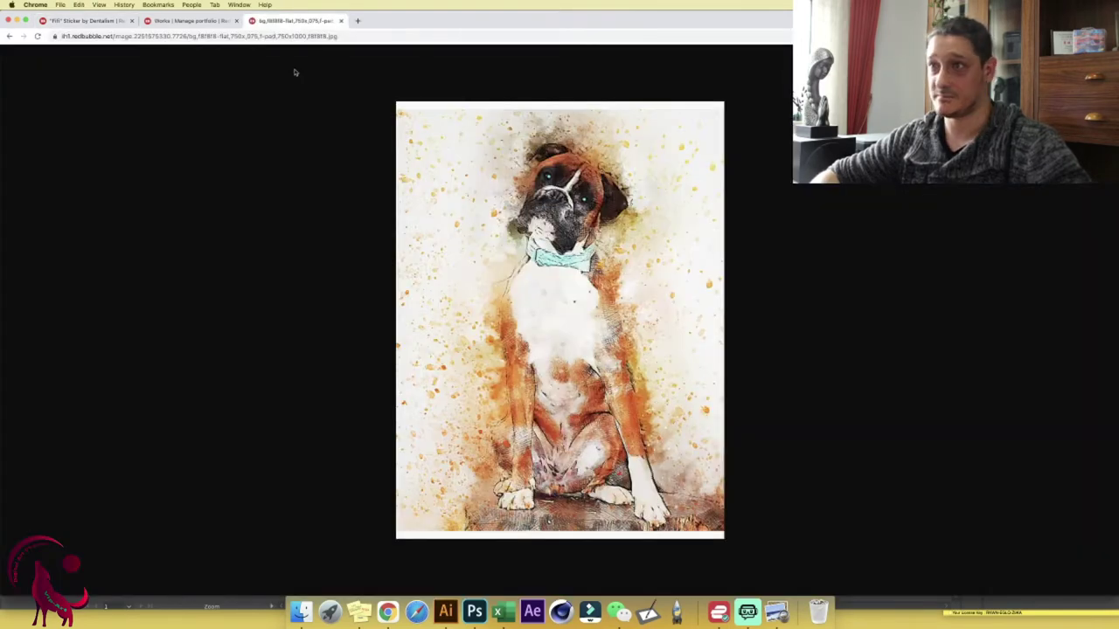
# Save the opened dog artwork as a JPEG named fsafdasfasdfas in the Downloads folder.
pyautogui.rightClick(622, 385)
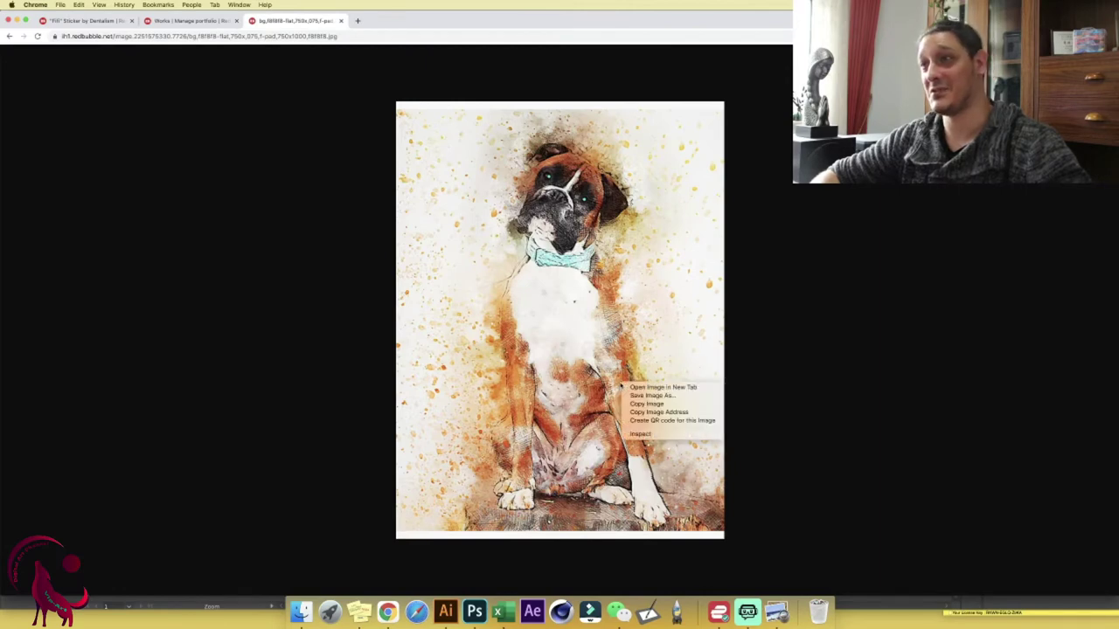
pyautogui.click(642, 393)
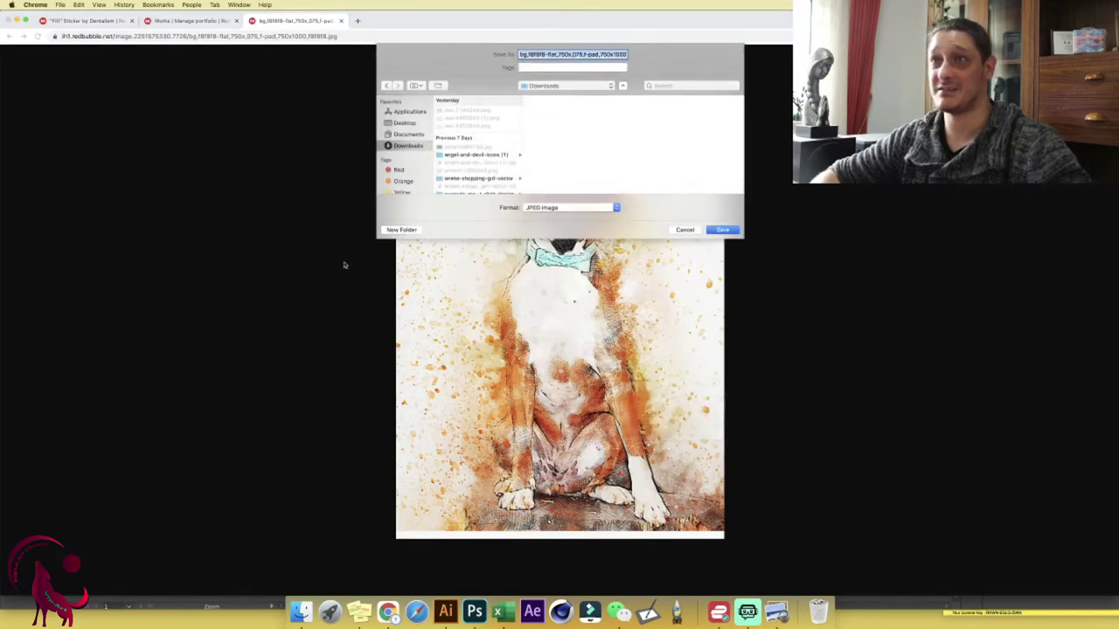
pyautogui.write('fishtest')
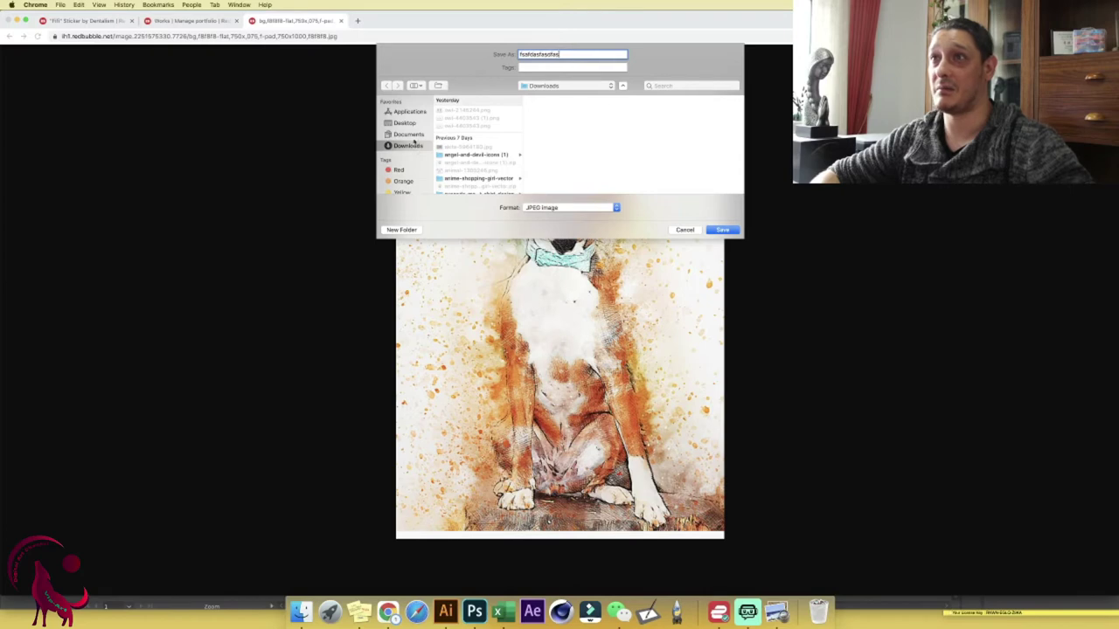
pyautogui.click(723, 229)
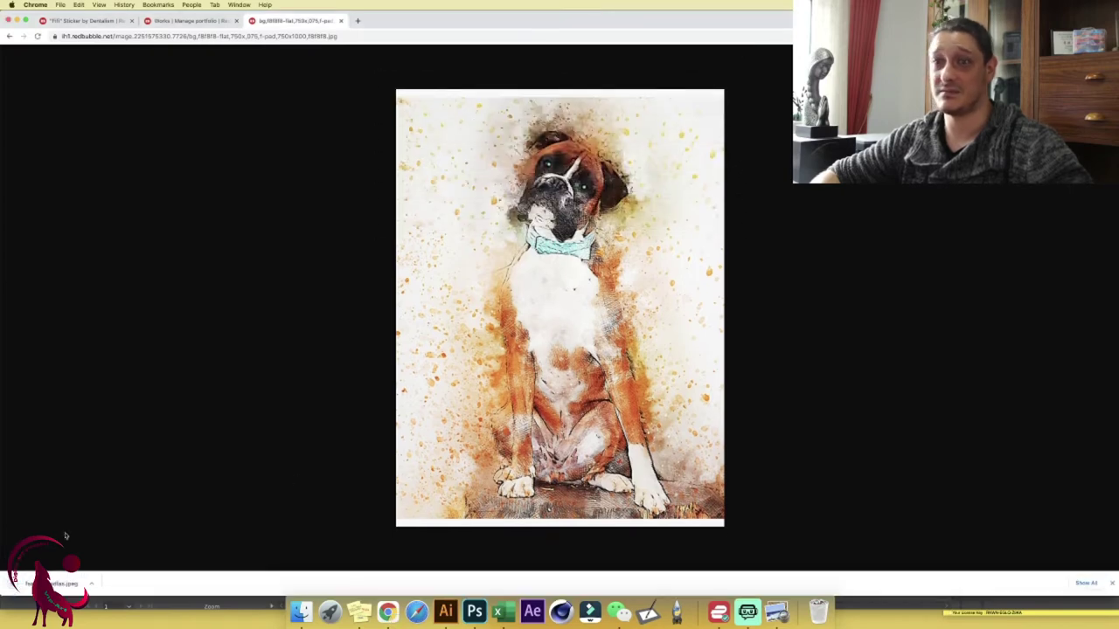
# Show the downloaded fsafdasfasdfas.jpeg in Finder and open it in Photoshop.
pyautogui.click(89, 585)
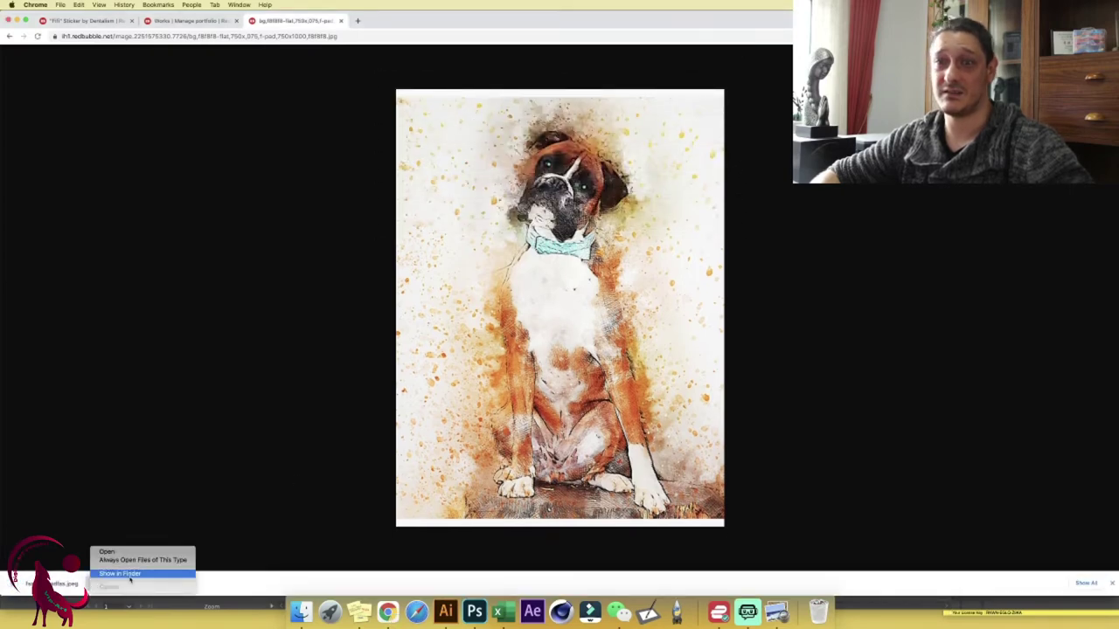
pyautogui.click(129, 576)
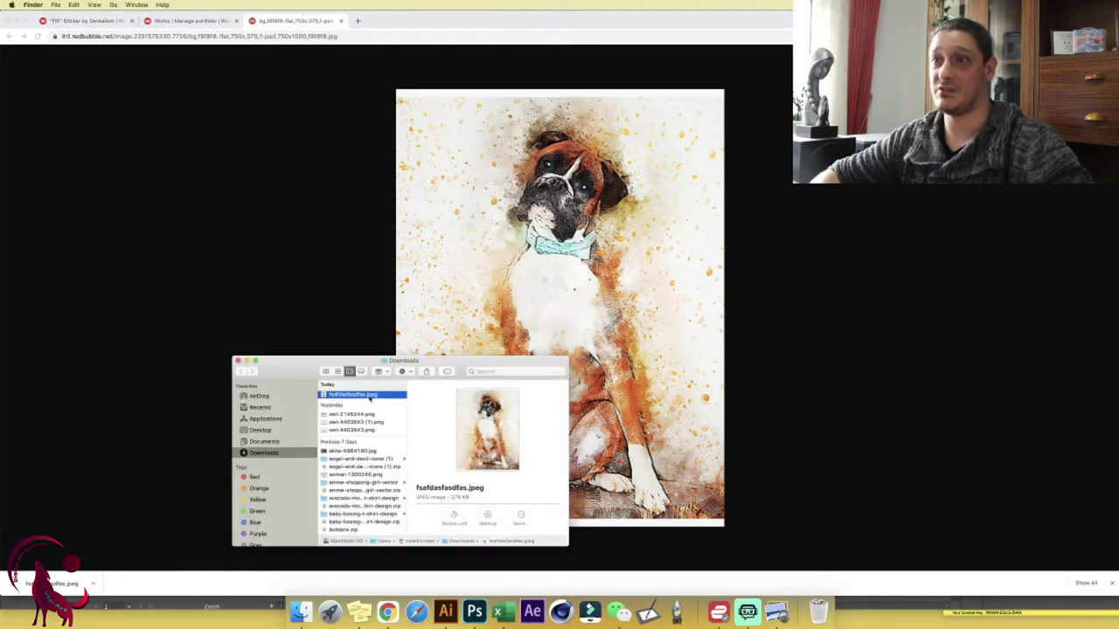
pyautogui.rightClick(370, 398)
pyautogui.moveTo(420, 385)
pyautogui.click(516, 409)
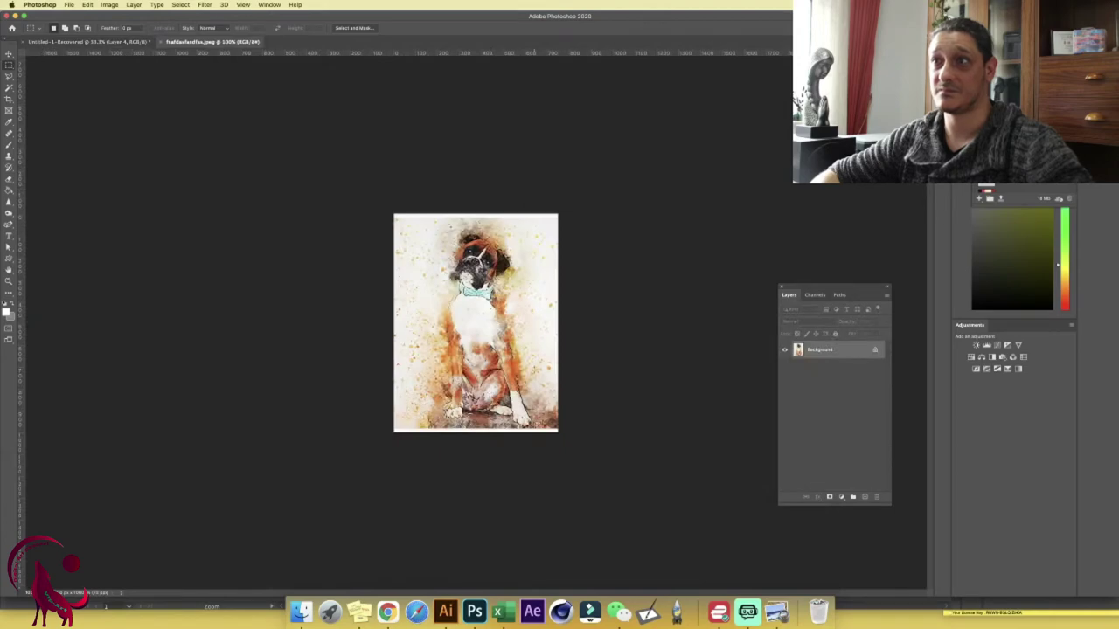
# Unlock the dog artwork's Background layer to make it an editable layer.
pyautogui.press('z')
pyautogui.moveTo(507, 369); pyautogui.dragTo(533, 369)
pyautogui.press('super+r')
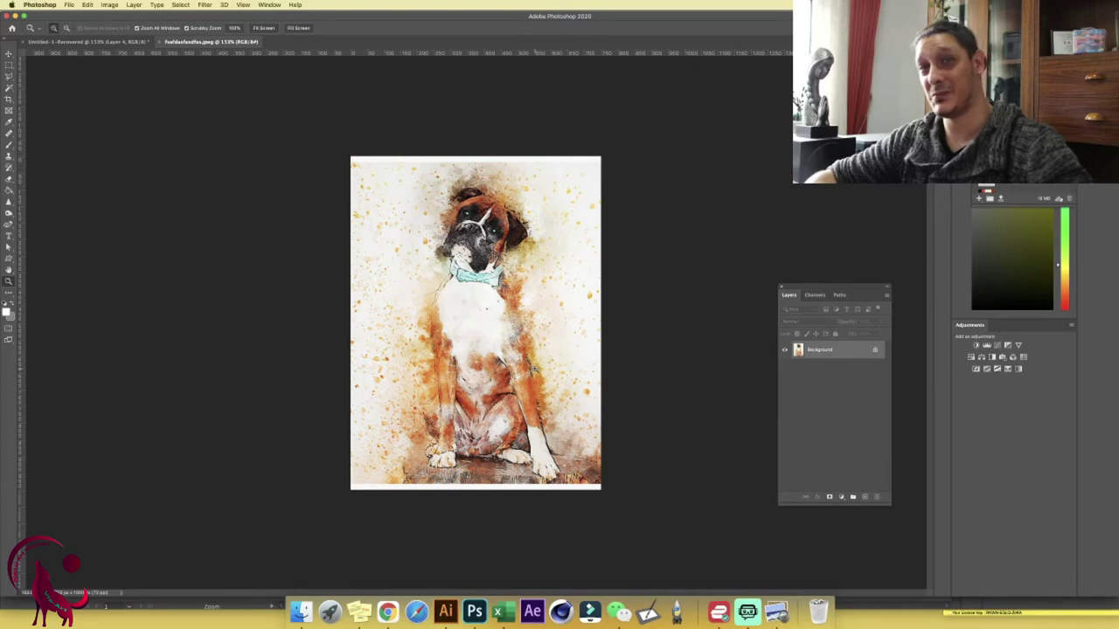
pyautogui.press('m')
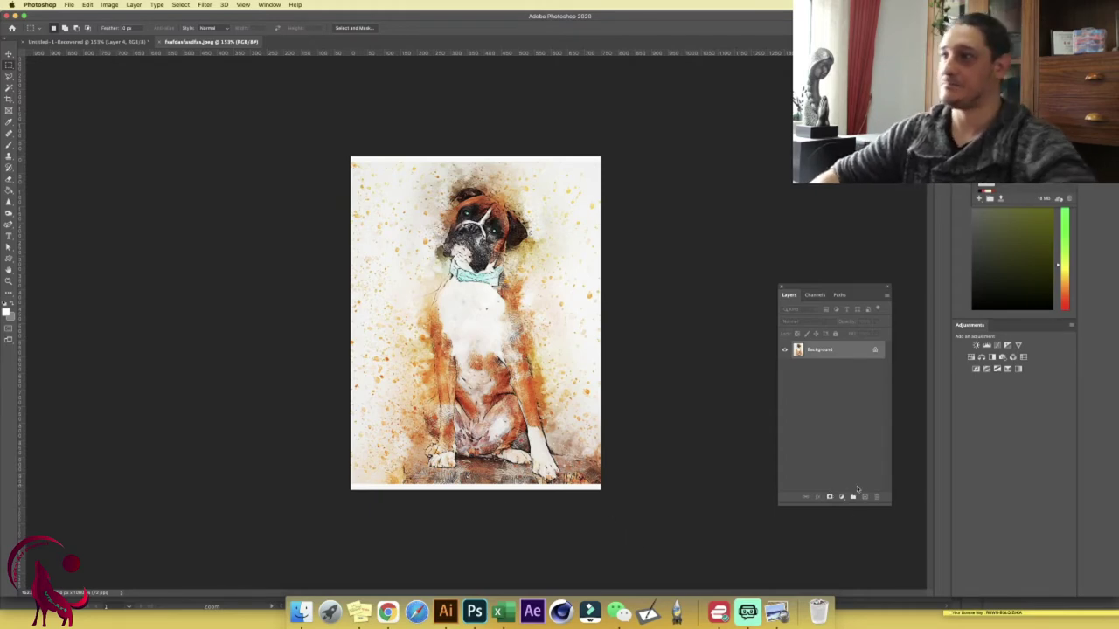
pyautogui.click(870, 351)
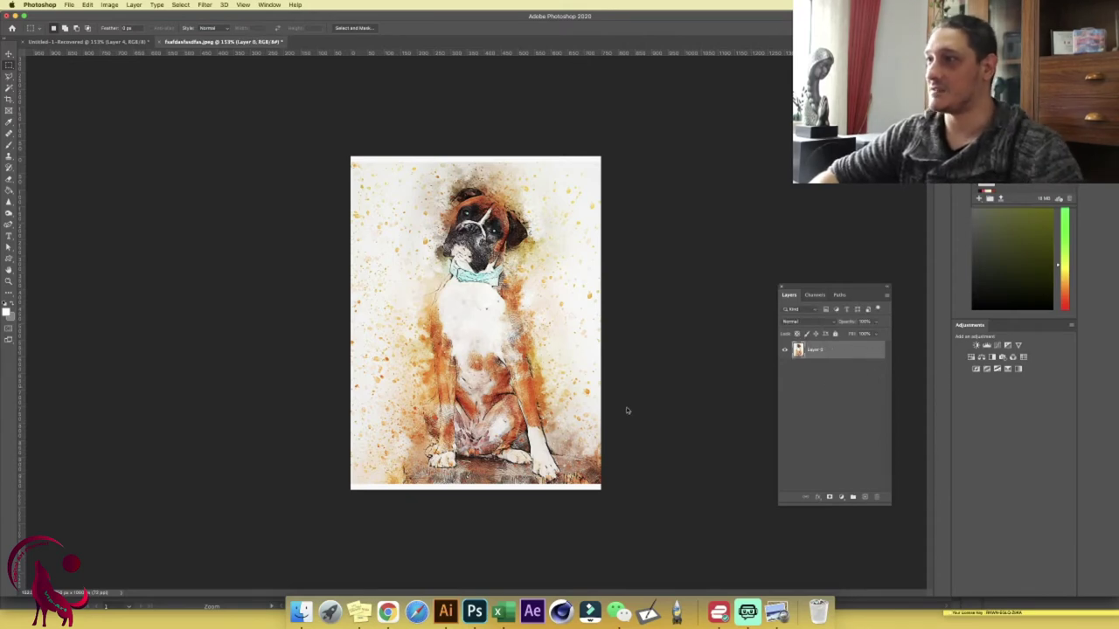
# Erase the outer edges of the dog artwork into a ragged, torn outline over a black-filled layer beneath it.
pyautogui.press('b')
pyautogui.press('d')
pyautogui.moveTo(363, 180)
pyautogui.mouseDown()
pyautogui.moveTo(413, 135)
pyautogui.moveTo(544, 499)
pyautogui.moveTo(612, 155)
pyautogui.moveTo(312, 205)
pyautogui.moveTo(384, 454)
pyautogui.mouseUp()
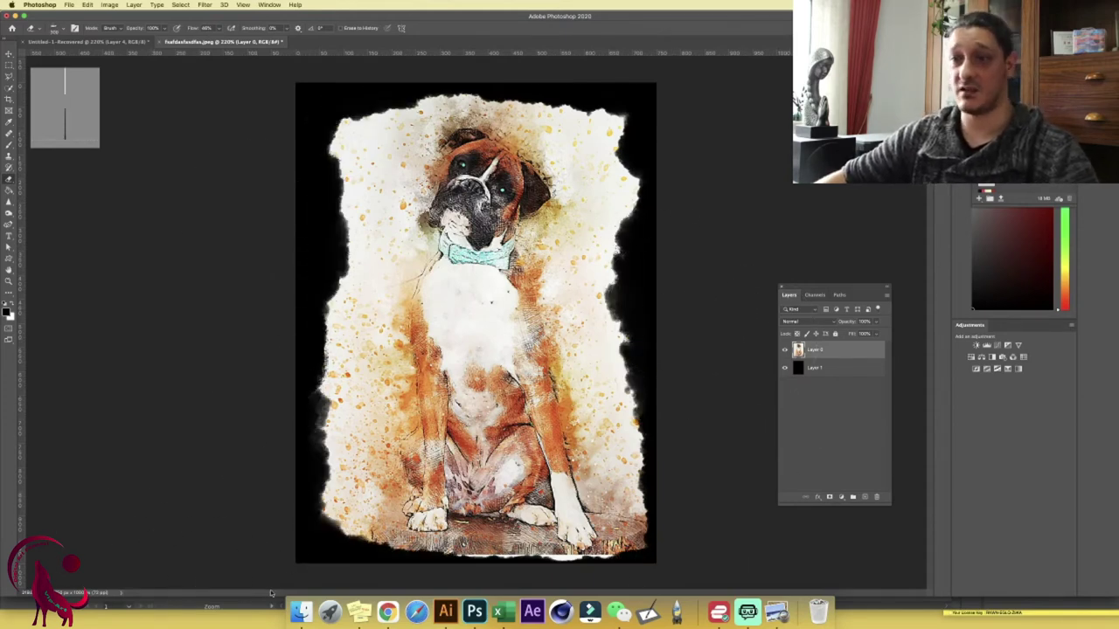
# Place the T-shirt mockup dsadas.png from Downloads over the dog artwork and scale it to the full canvas width.
pyautogui.click(300, 612)
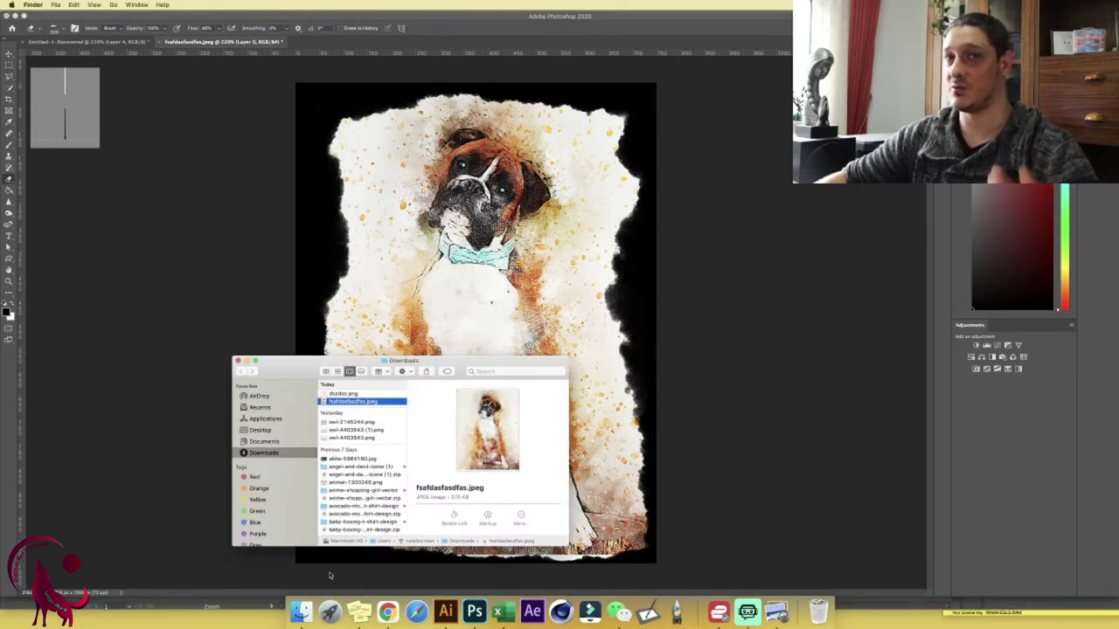
pyautogui.click(351, 394)
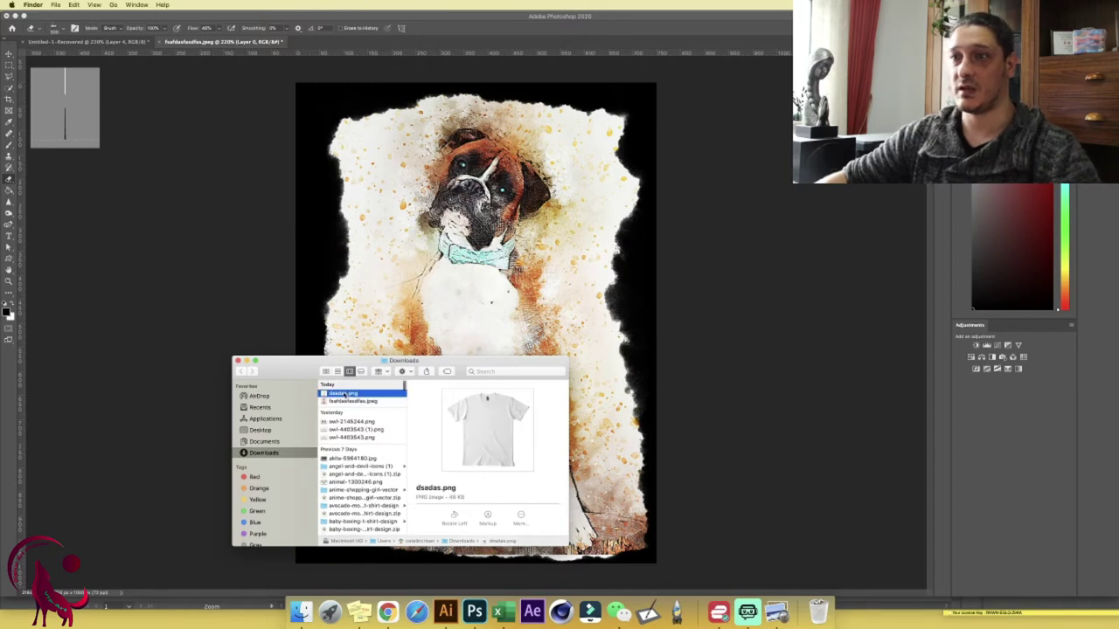
pyautogui.moveTo(345, 394); pyautogui.dragTo(454, 307)
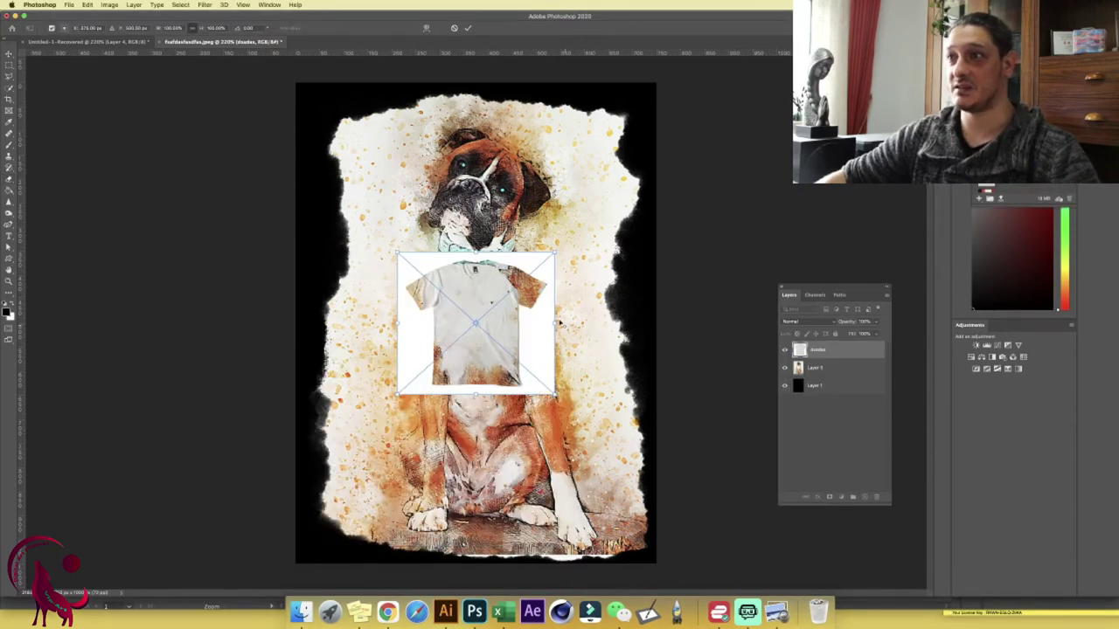
pyautogui.moveTo(554, 323); pyautogui.dragTo(655, 323)
pyautogui.press('Return')
# Fill the areas above and below the T-shirt with white on a new top layer, and fill the black Layer 1 with white.
pyautogui.press('e')
pyautogui.click(865, 496)
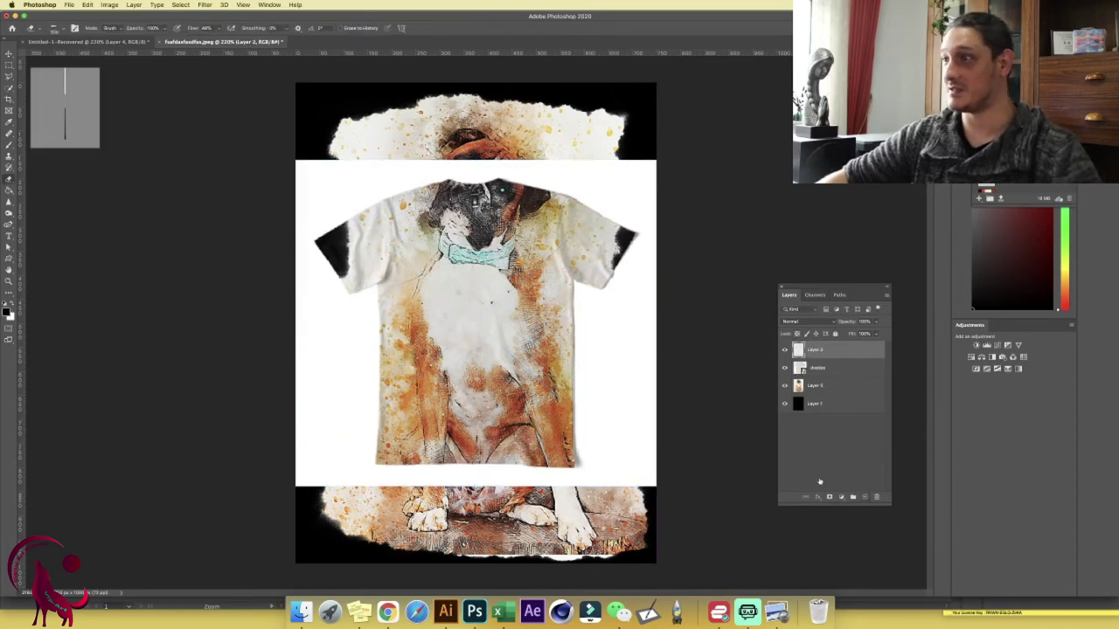
pyautogui.press('s')
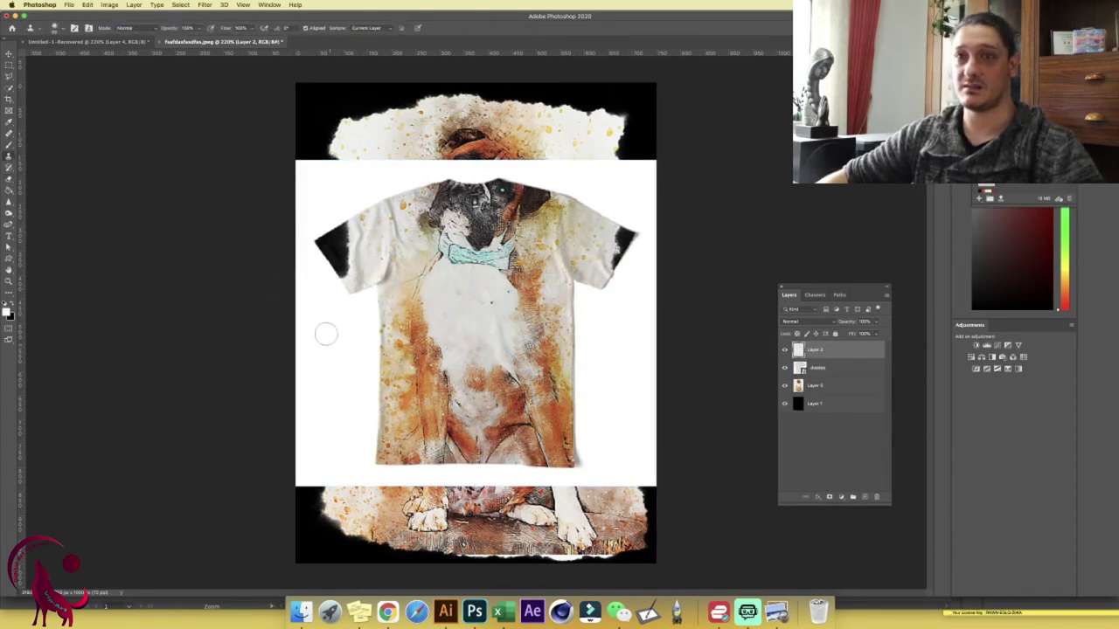
pyautogui.click(9, 65)
pyautogui.moveTo(296, 83); pyautogui.dragTo(689, 157)
pyautogui.press('super+BackSpace')
pyautogui.press('super+d')
pyautogui.moveTo(271, 571); pyautogui.dragTo(670, 478)
pyautogui.press('super+BackSpace')
pyautogui.press('super+d')
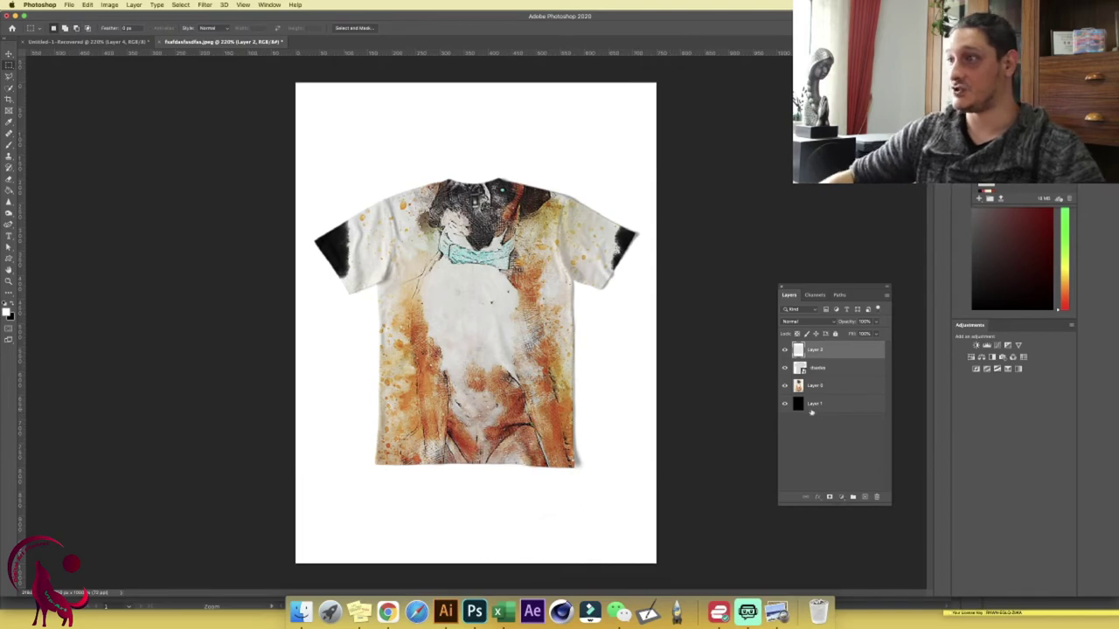
pyautogui.click(813, 406)
pyautogui.press('super+BackSpace')
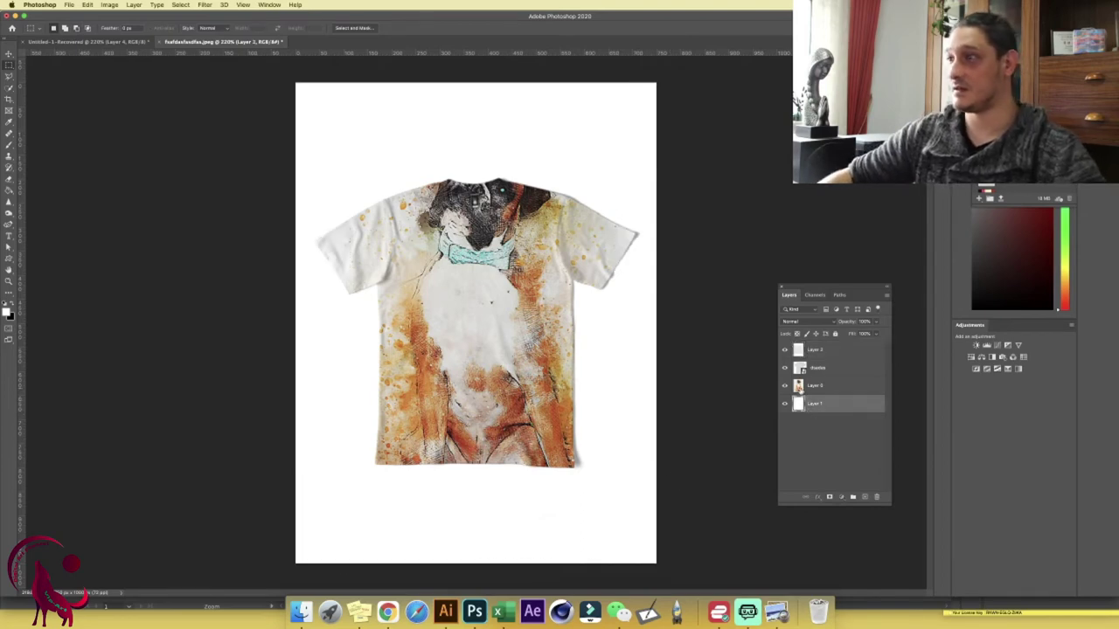
# Scale the dog artwork on Layer 0 down to fit as a print on the front of the T-shirt.
pyautogui.click(812, 386)
pyautogui.press('super+t')
pyautogui.moveTo(655, 84); pyautogui.dragTo(568, 217)
pyautogui.press('Return')
pyautogui.press('super+0')
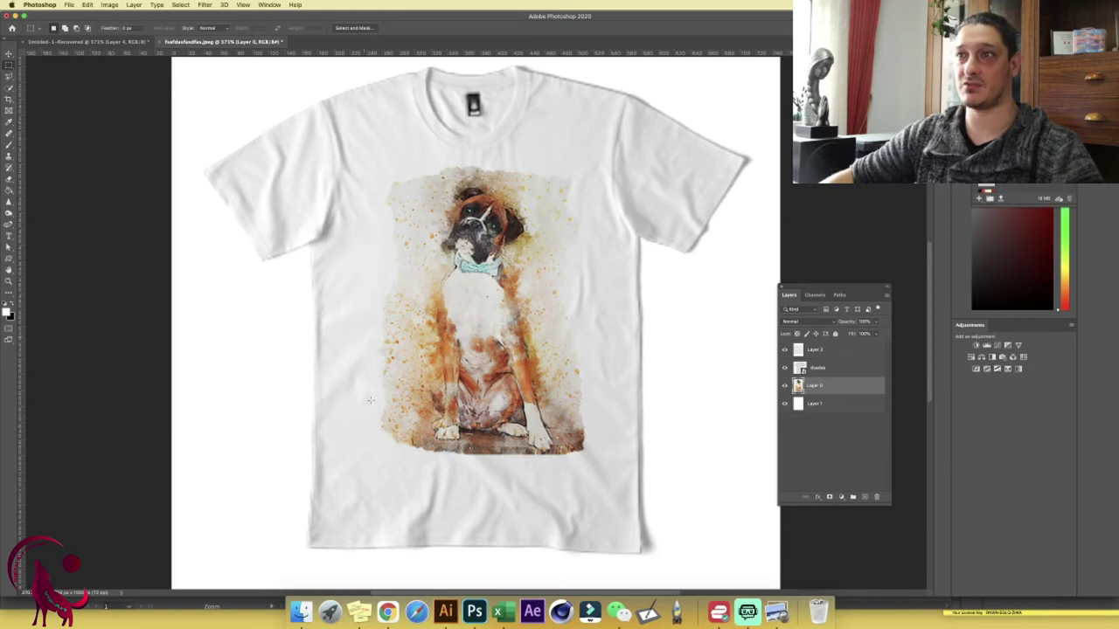
# Switch to Chrome and search Google Images for geometric frames in a new tab.
pyautogui.click(387, 612)
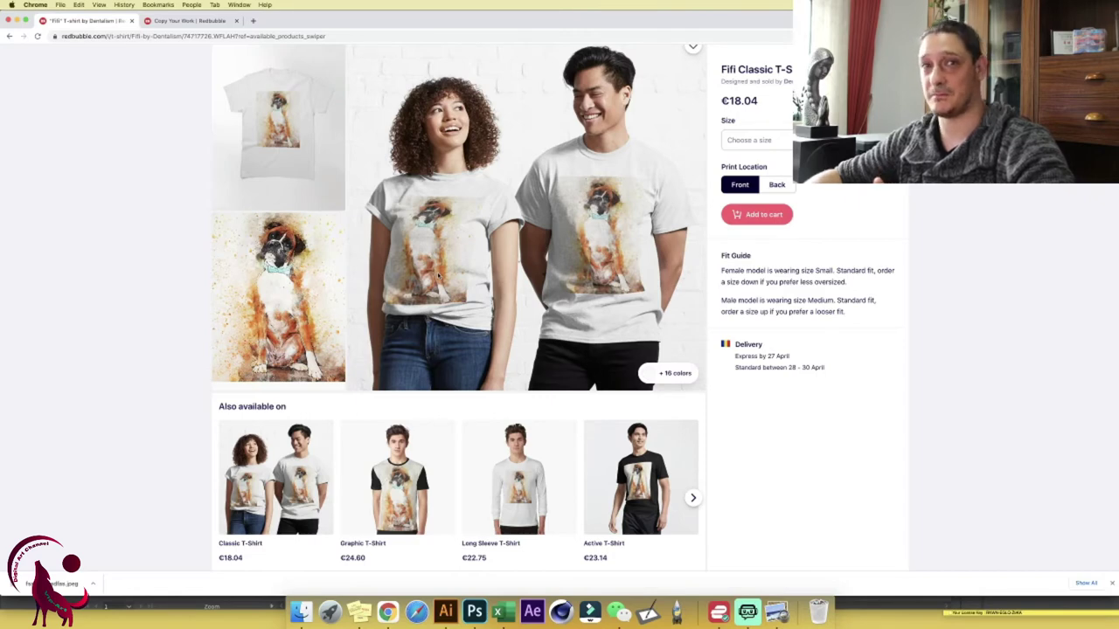
pyautogui.click(252, 20)
pyautogui.write('goo')
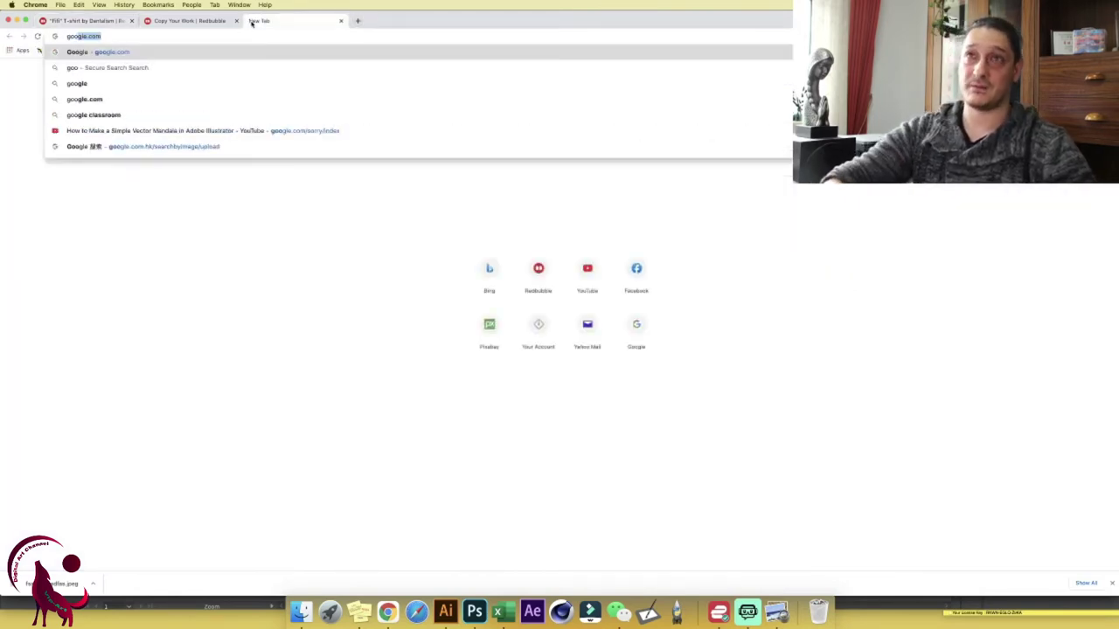
pyautogui.press('Return')
pyautogui.write('ge')
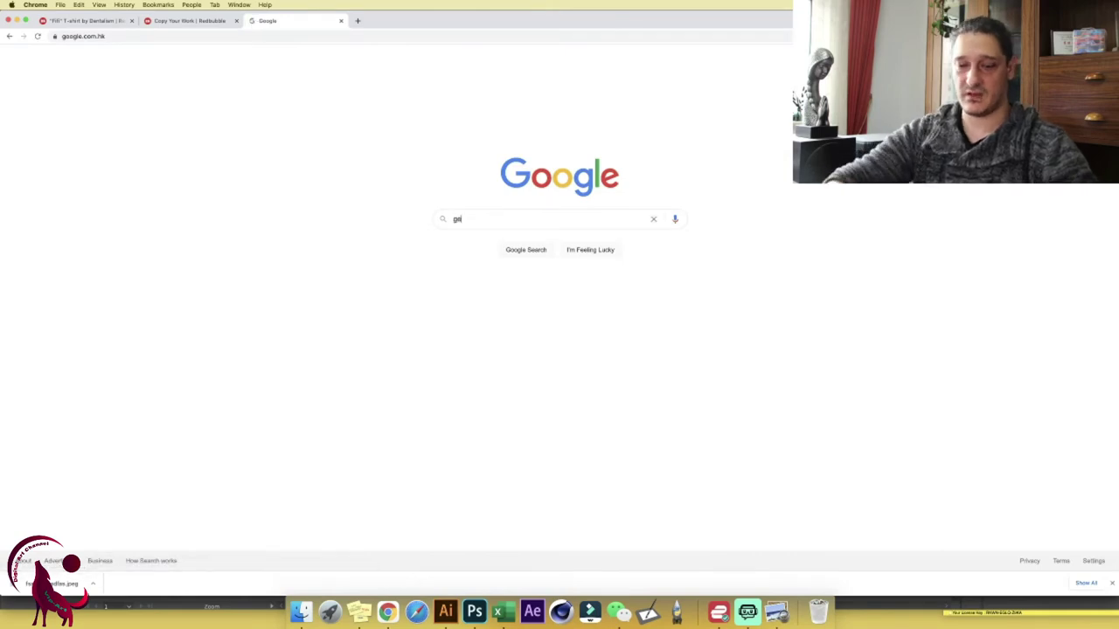
pyautogui.write('ometrical fra')
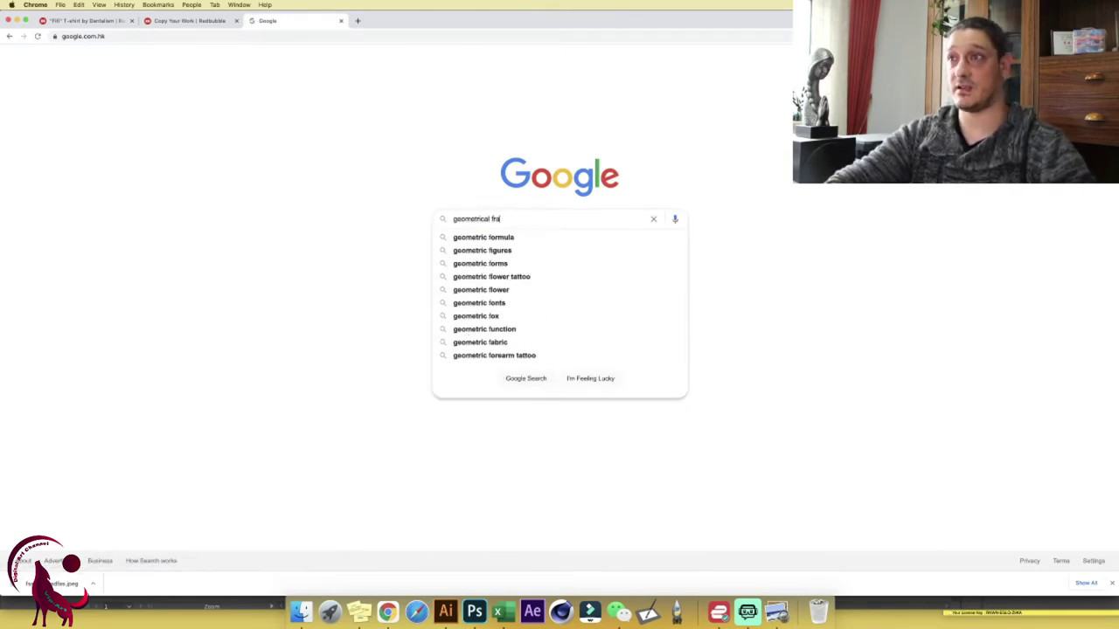
pyautogui.write('mes')
pyautogui.press('Return')
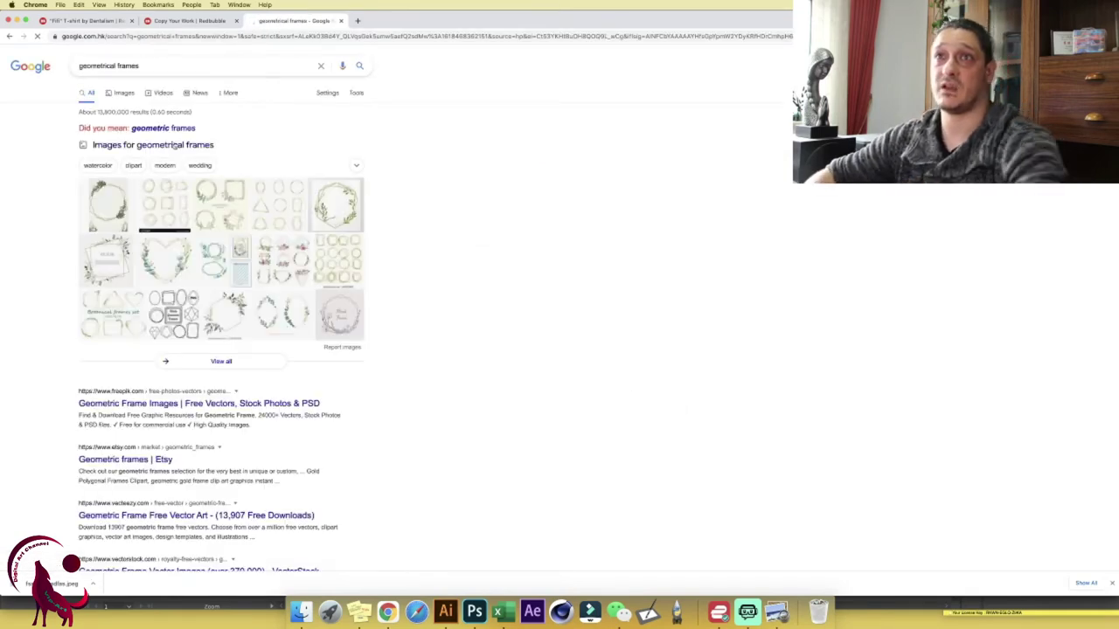
pyautogui.click(173, 129)
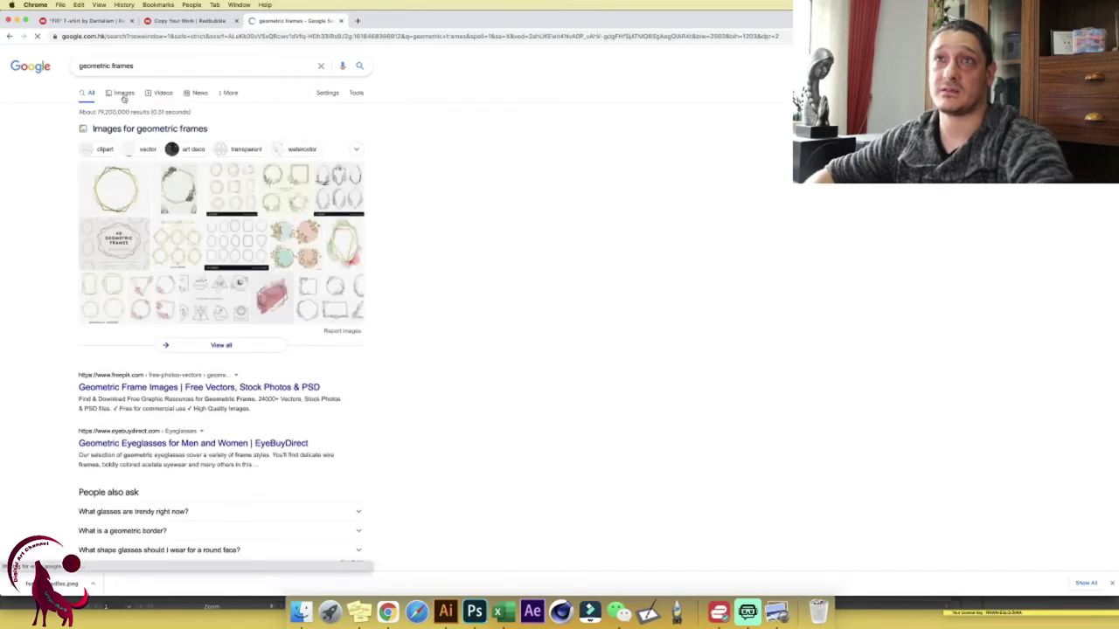
pyautogui.click(124, 93)
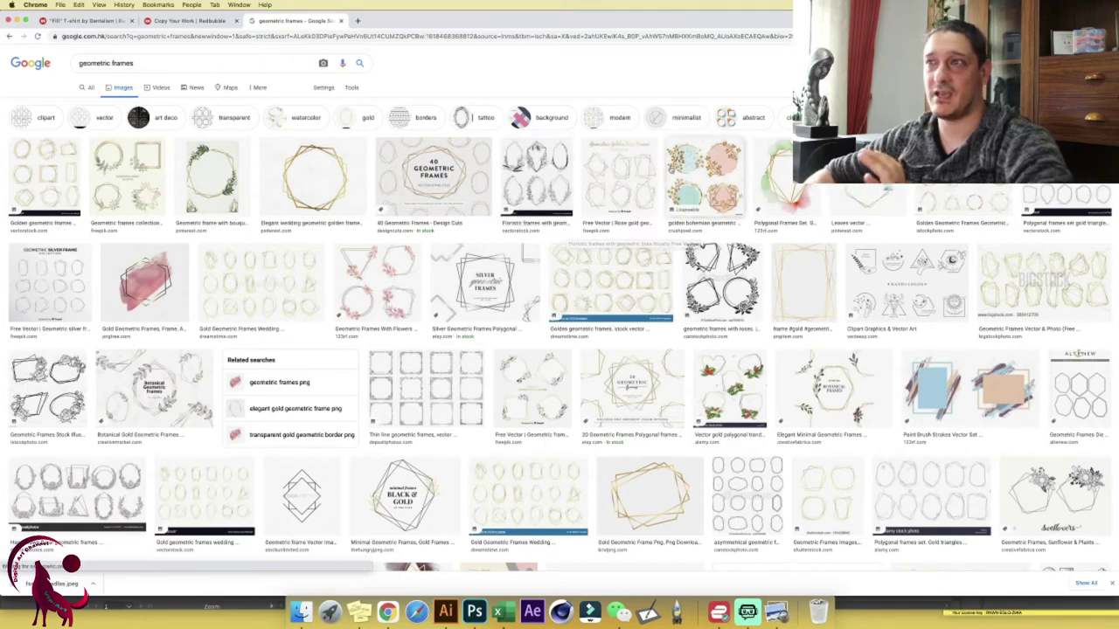
# Browse the geometric frame images and open the Etsy listing for the Burgundy and Gold Geometric Frame Clipart.
pyautogui.scroll(-5, 403, 262)
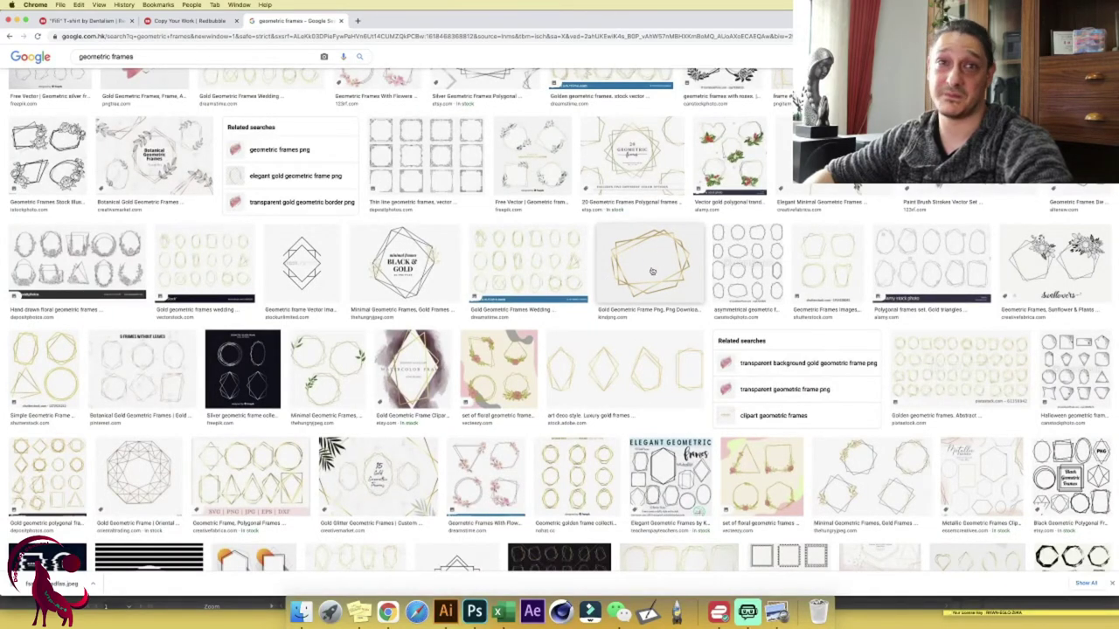
pyautogui.scroll(-2, 652, 272)
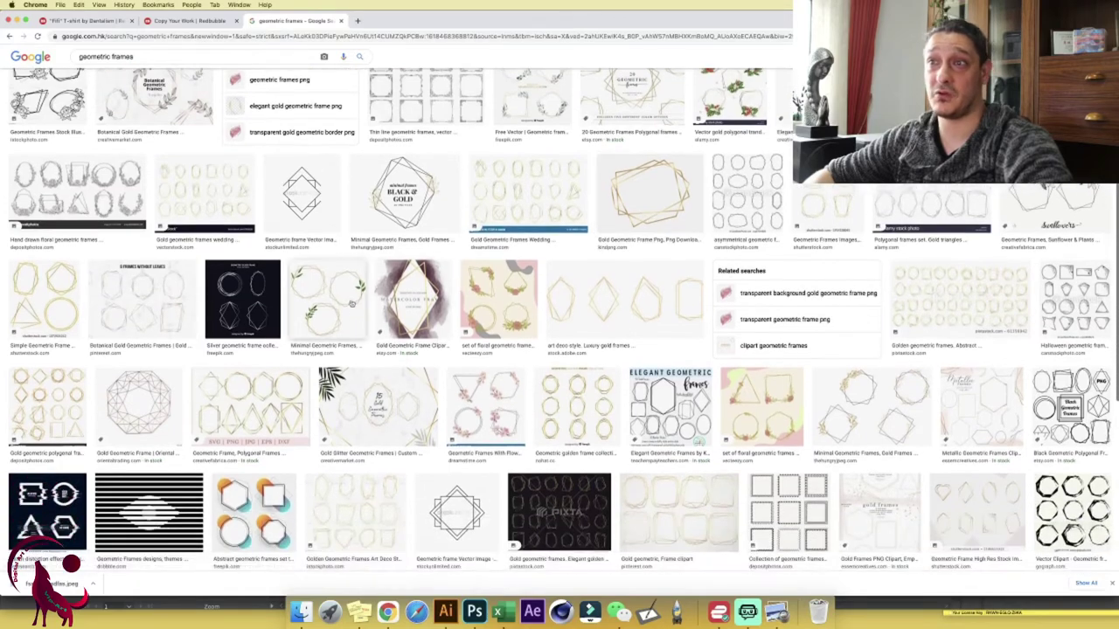
pyautogui.click(428, 298)
pyautogui.click(953, 288)
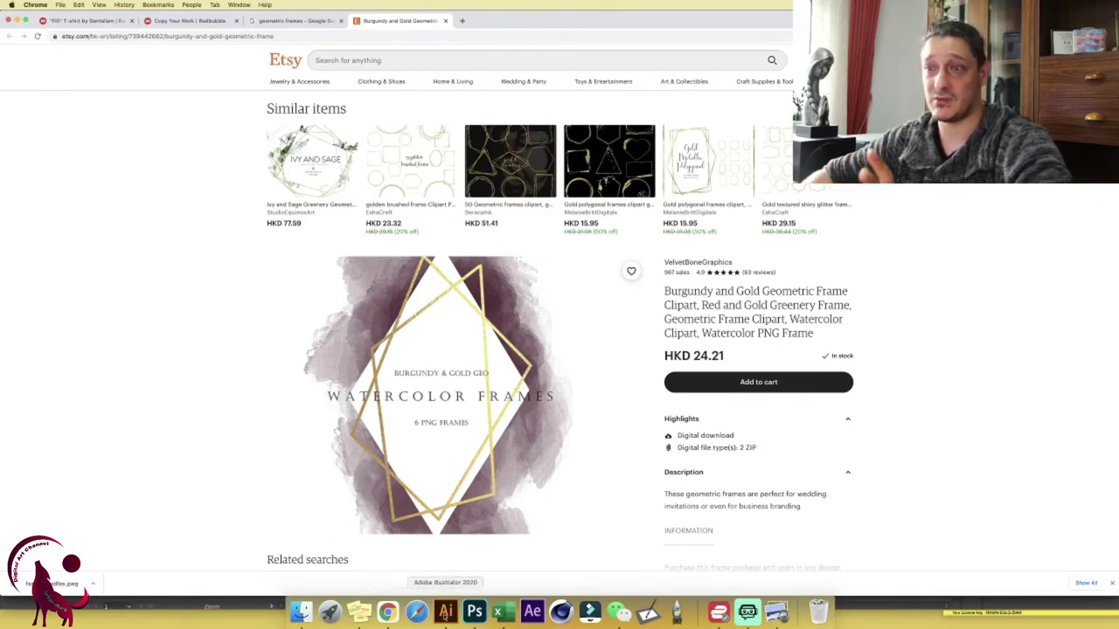
# Switch to Photoshop and clip the dog artwork to the black shape enclosed by the two overlapping orange geometric frames.
pyautogui.click(475, 612)
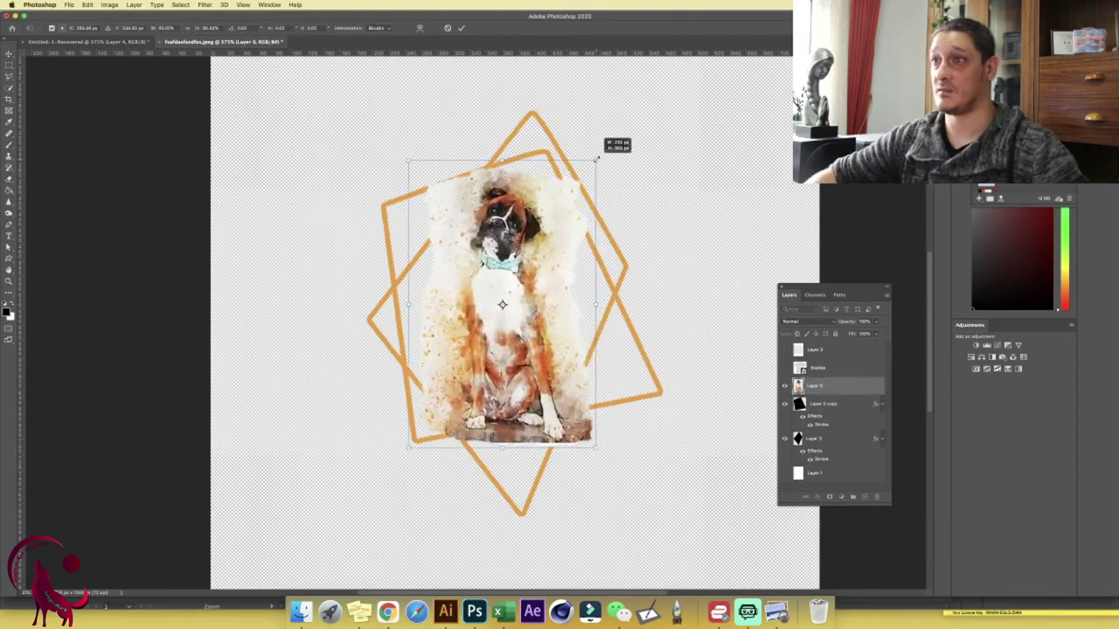
pyautogui.moveTo(832, 403); pyautogui.dragTo(831, 411)
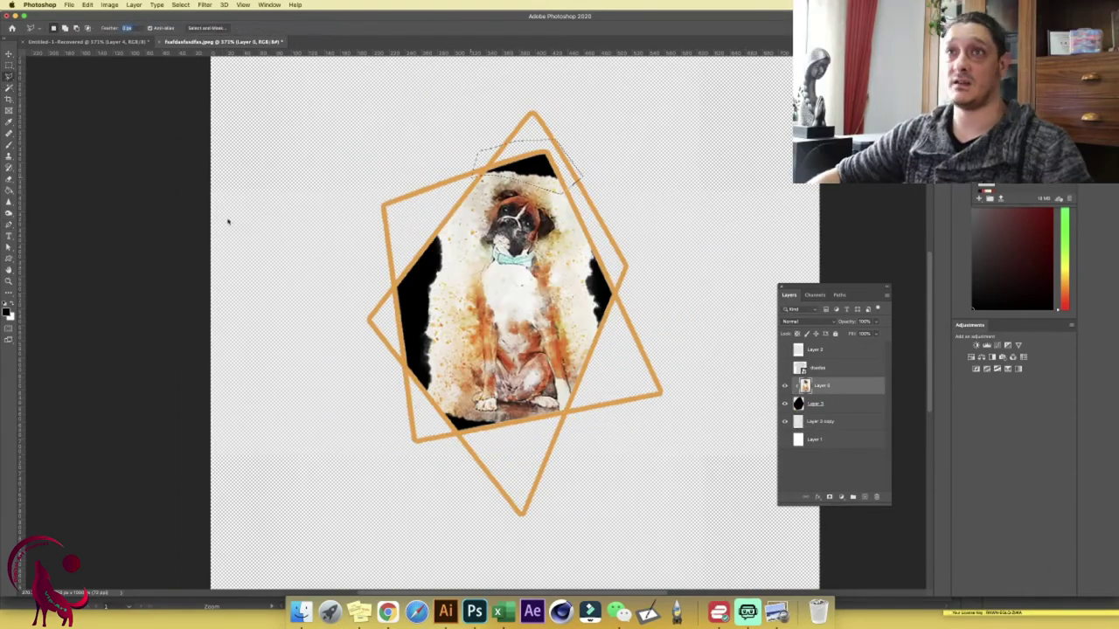
# Inspect the dog design with the purple-to-teal geometric frame and orange watercolor splash on the T-shirt.
pyautogui.press('super+alt+g')
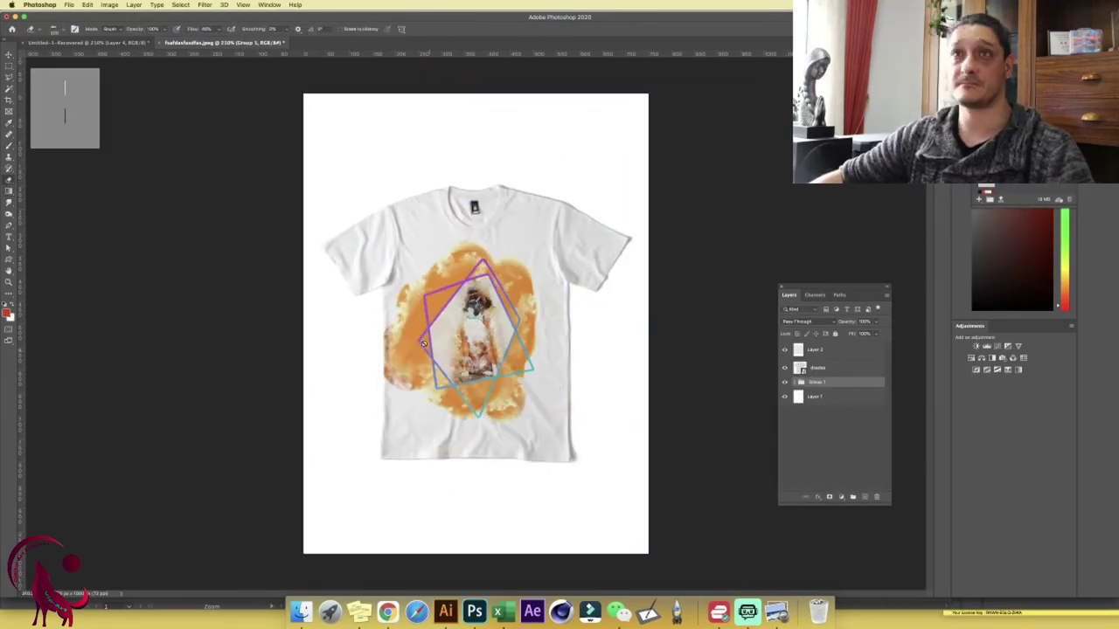
pyautogui.scroll(1, 376, 376)
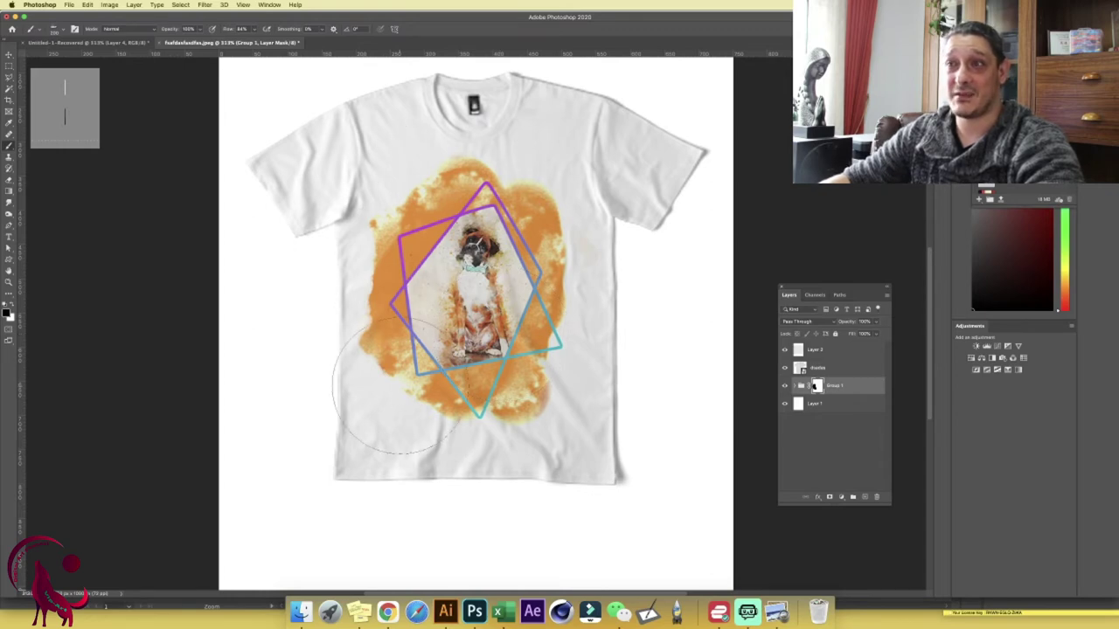
pyautogui.hscroll(-3, 411, 314)
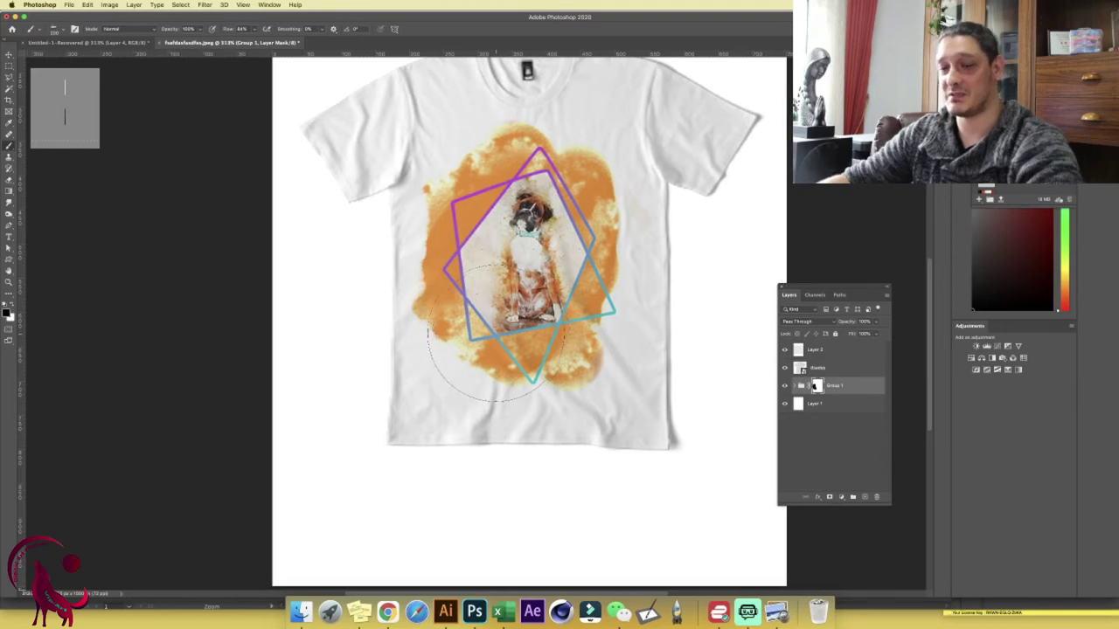
pyautogui.scroll(3, 494, 330)
pyautogui.hscroll(4, 494, 331)
pyautogui.hscroll(1, 397, 378)
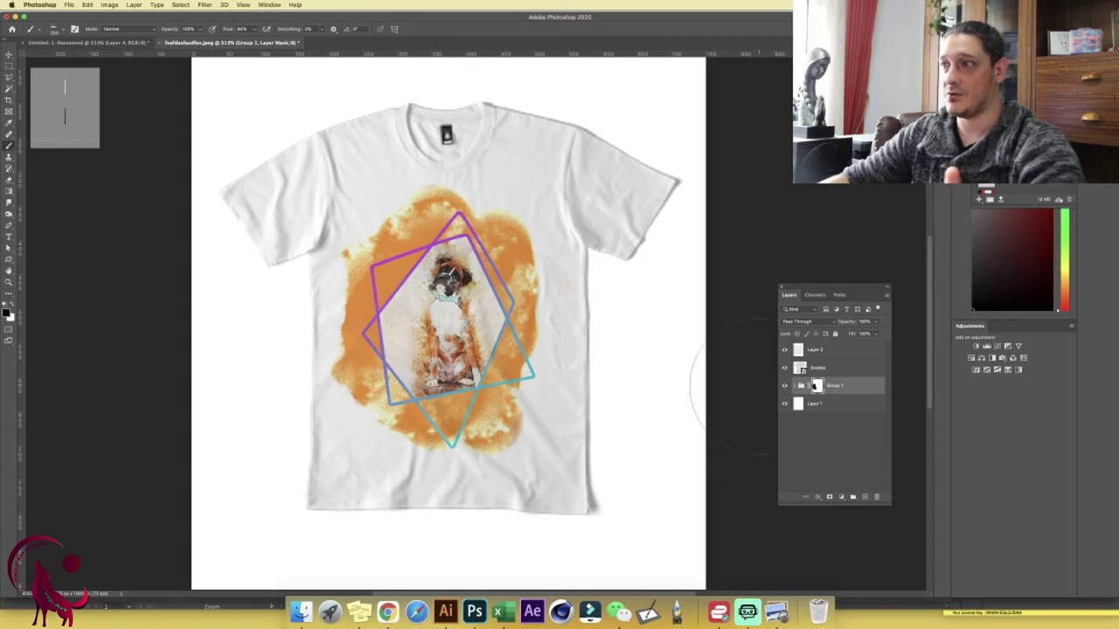
# Expand Group 1 and remove the geometric frame and orange splash, keeping only the dog artwork on the T-shirt.
pyautogui.click(801, 387)
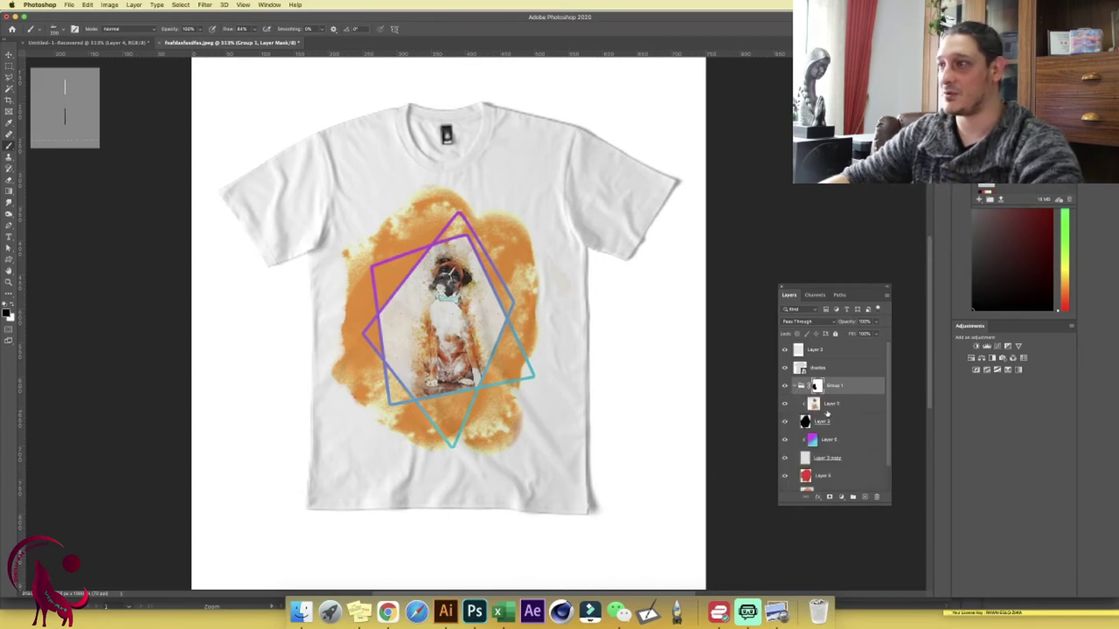
pyautogui.scroll(-1, 827, 414)
pyautogui.click(827, 413)
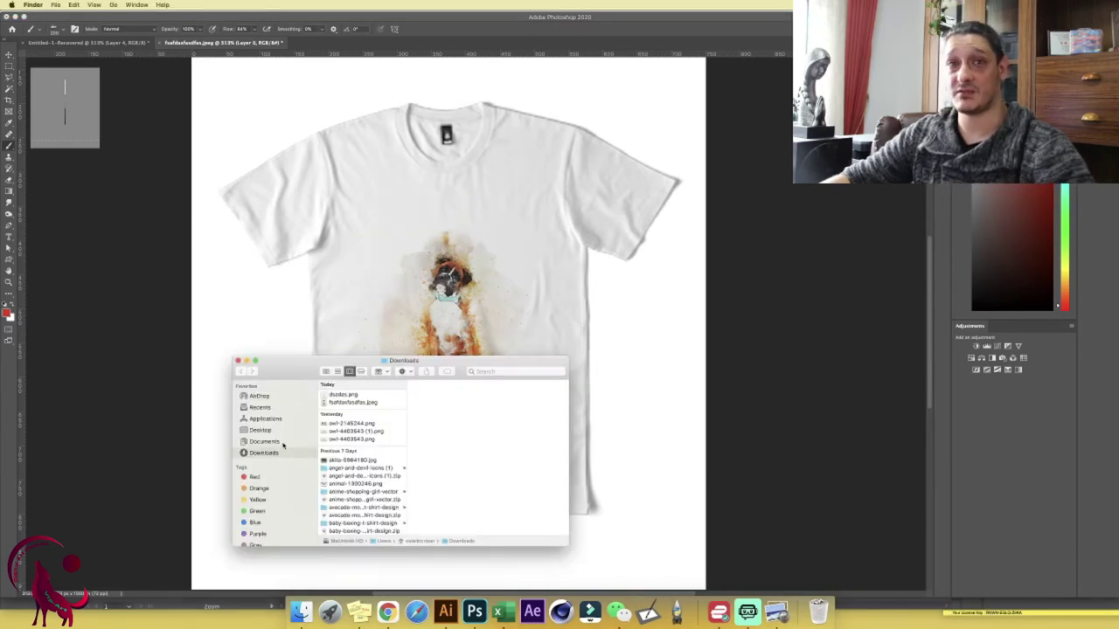
# In Finder, open the Fingerprint folder under Documents, photoshop templates, landscape.
pyautogui.click(282, 442)
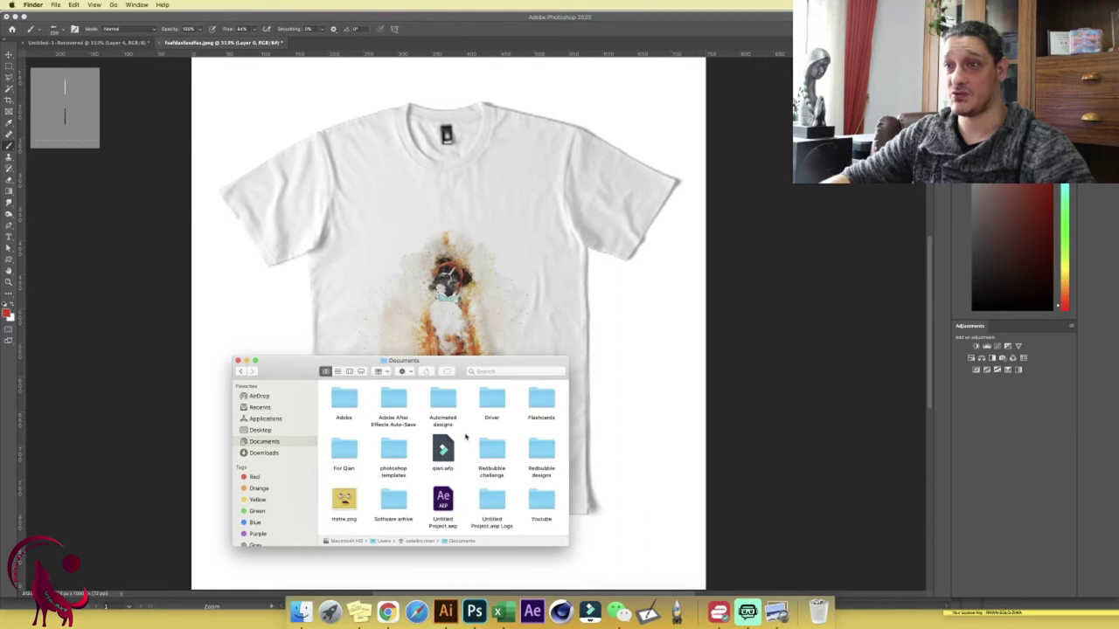
pyautogui.scroll(1, 445, 472)
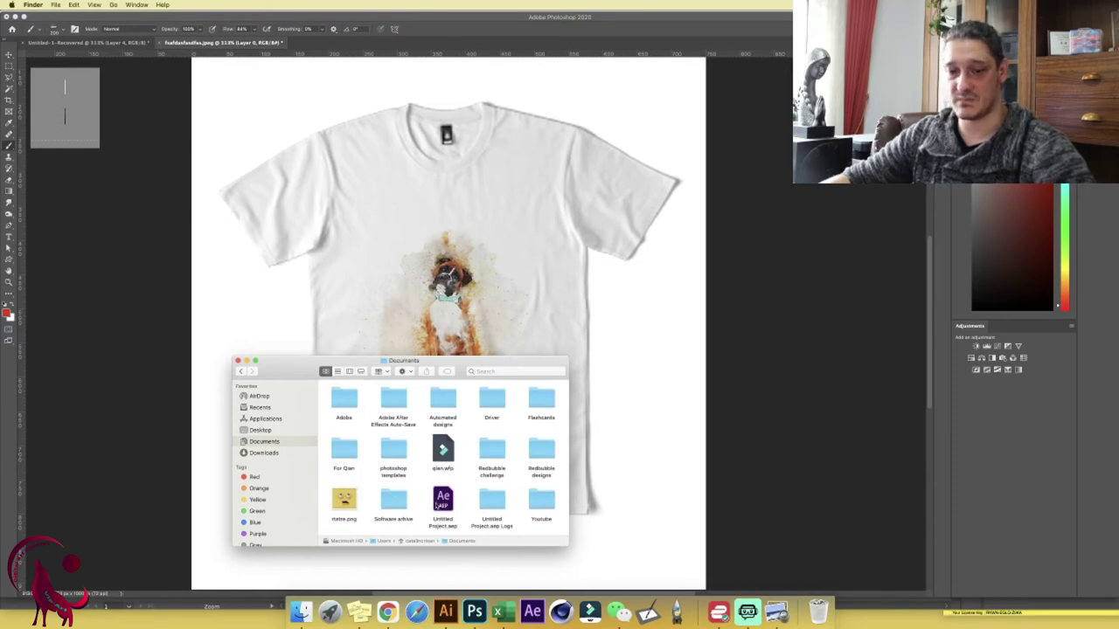
pyautogui.click(437, 506)
pyautogui.doubleClick(394, 450)
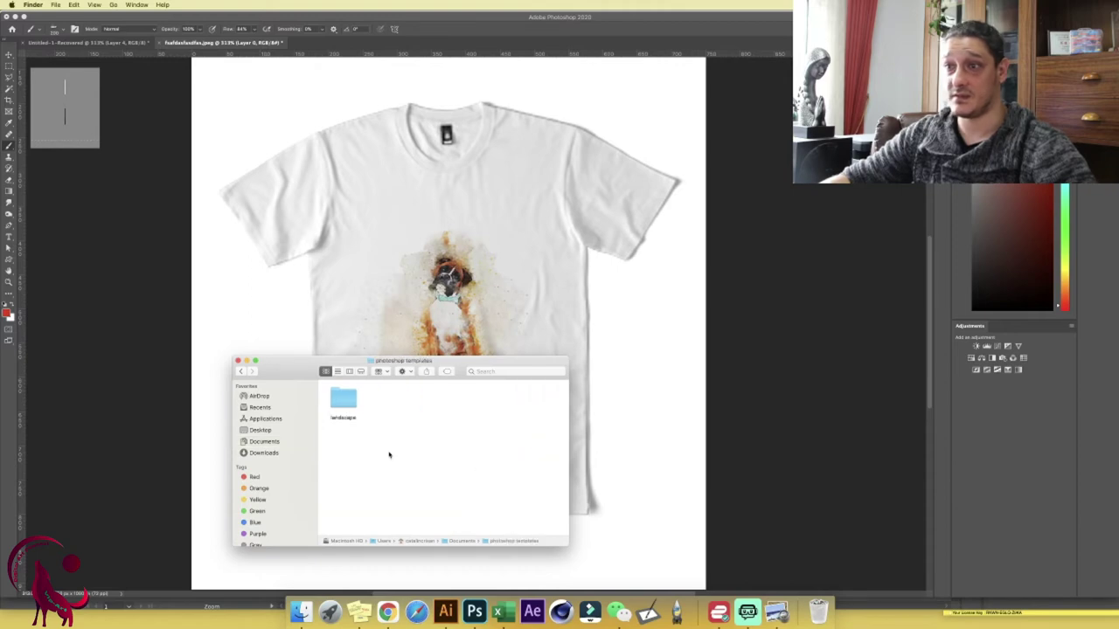
pyautogui.doubleClick(344, 402)
pyautogui.scroll(-3, 464, 430)
pyautogui.scroll(-2, 466, 433)
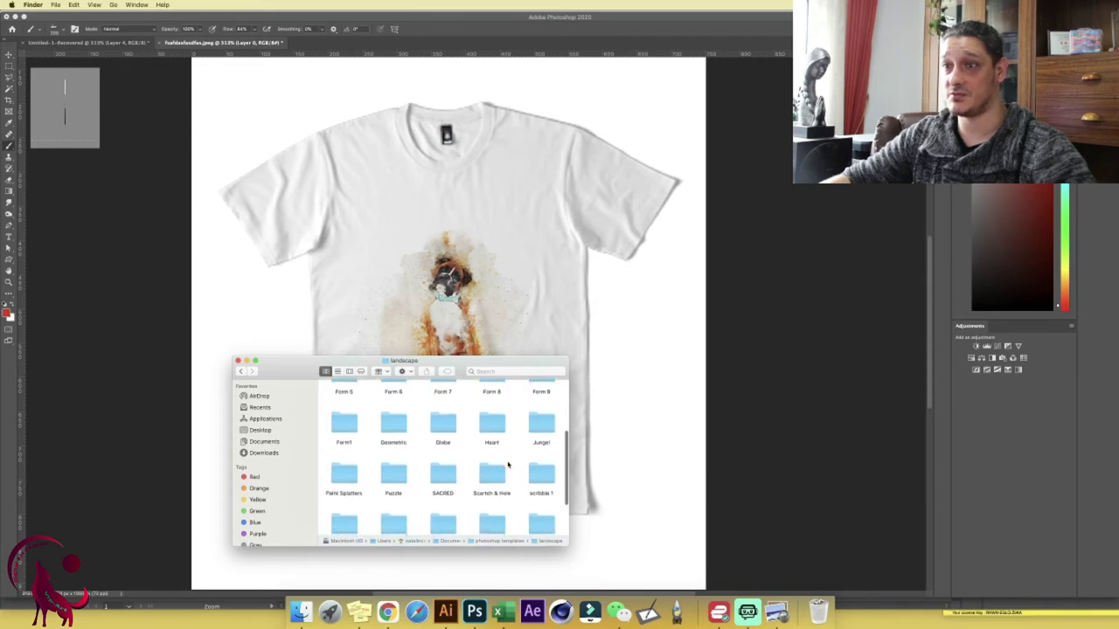
pyautogui.press('f')
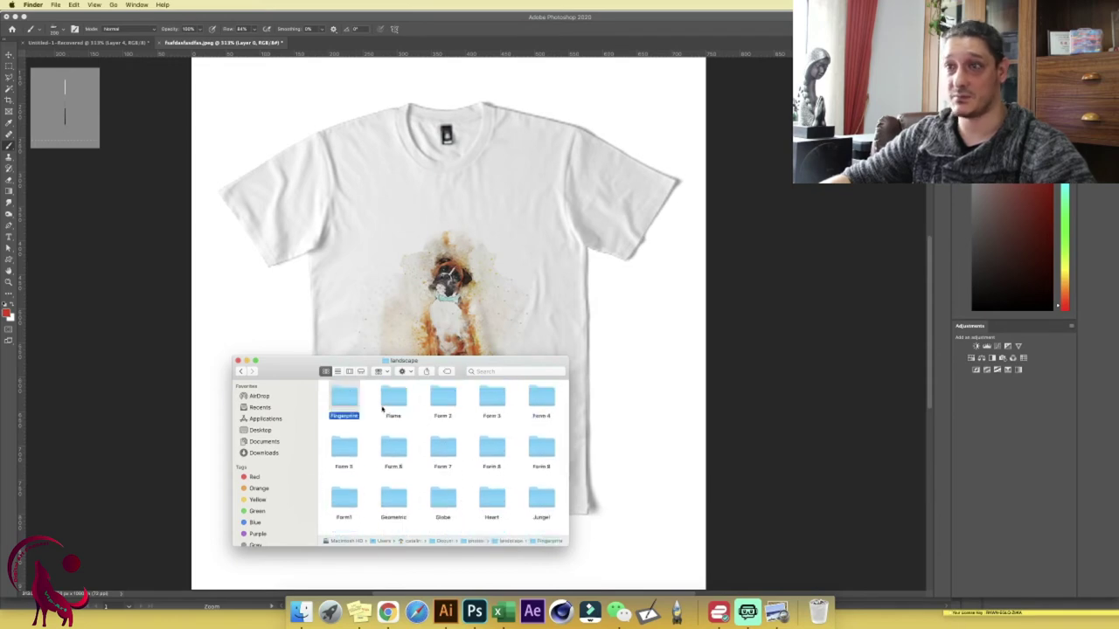
pyautogui.press('super+Down')
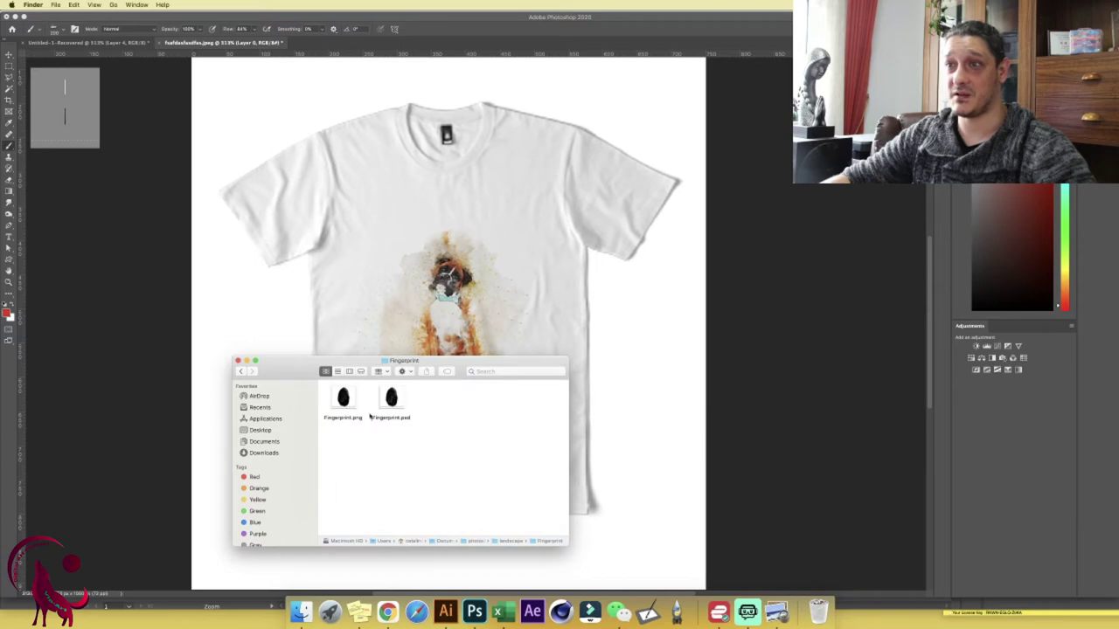
# Place Fingerprint.png into the T-shirt document and scale it down to fit the front of the shirt.
pyautogui.moveTo(348, 406); pyautogui.dragTo(507, 350)
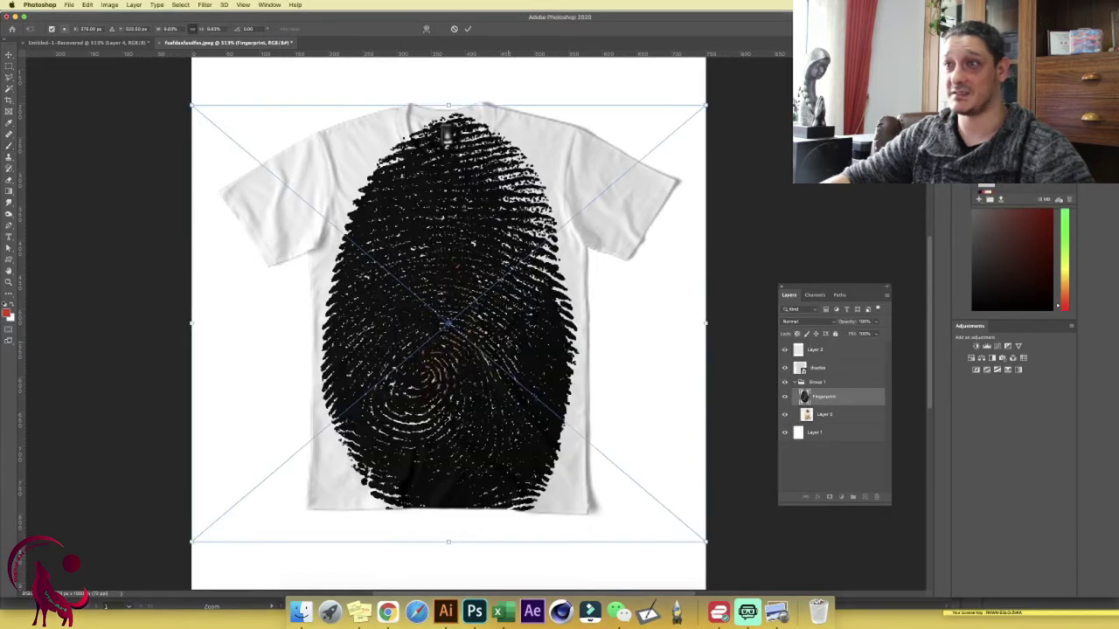
pyautogui.moveTo(706, 106); pyautogui.dragTo(627, 201)
pyautogui.press('Return')
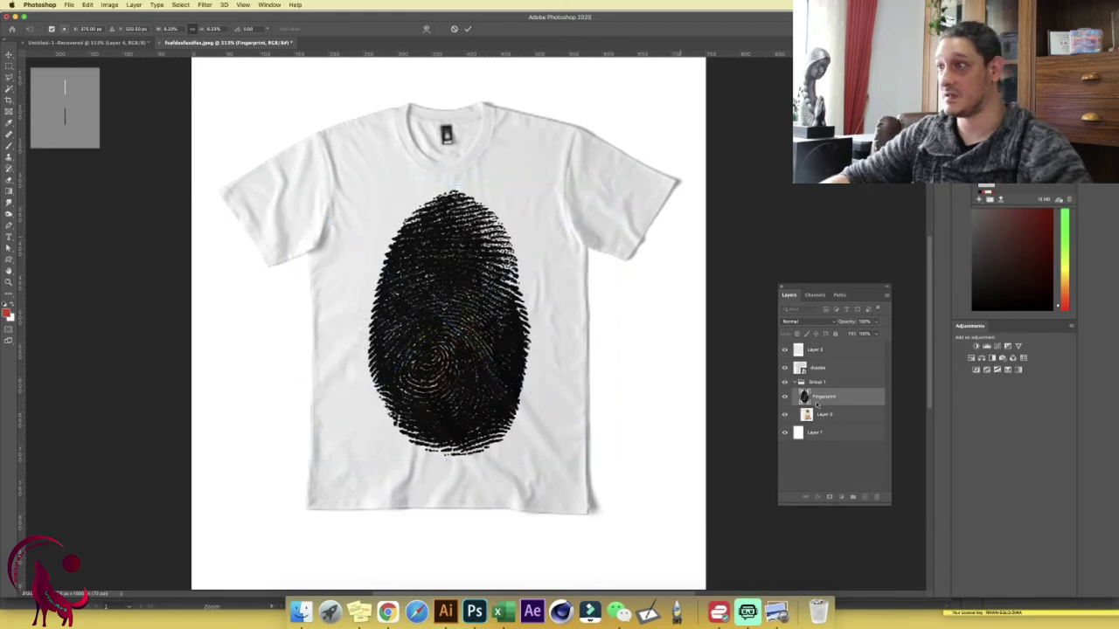
# Try to clip the cut-out dog artwork on Layer 0 to the Fingerprint layer.
pyautogui.keyDown('alt'); pyautogui.click(832, 405); pyautogui.keyUp('alt')
pyautogui.keyDown('alt'); pyautogui.click(834, 406); pyautogui.keyUp('alt')
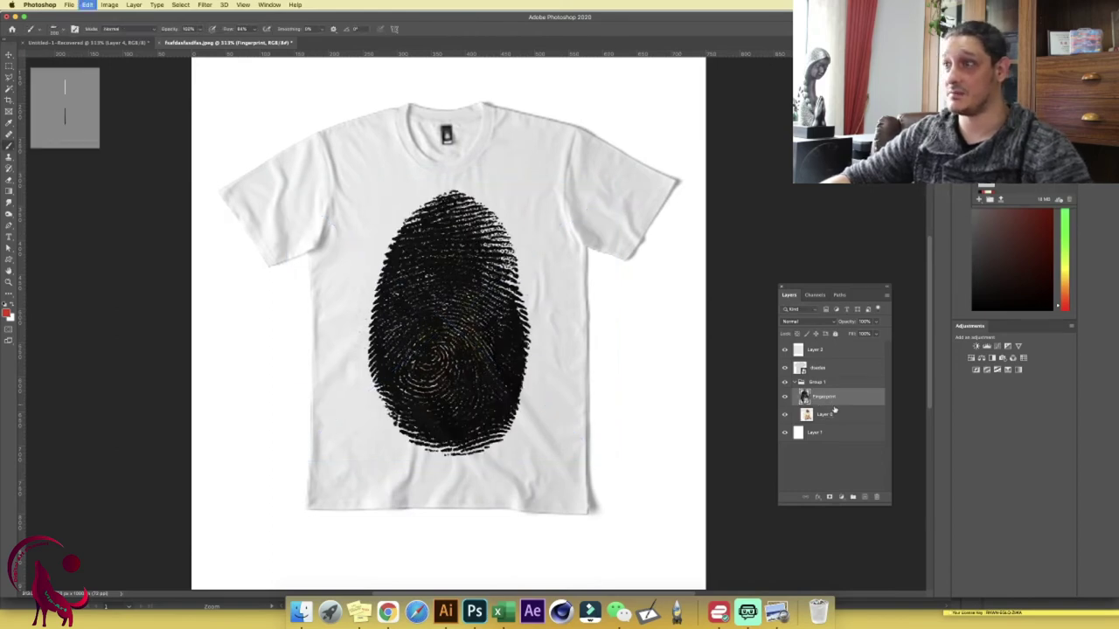
pyautogui.moveTo(828, 416); pyautogui.dragTo(831, 402)
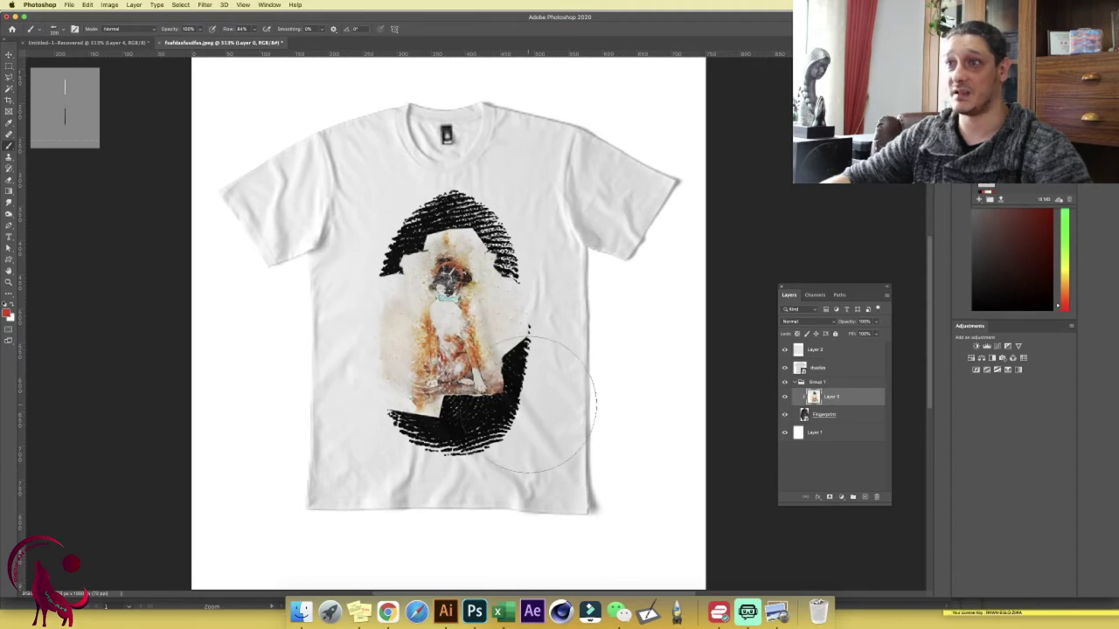
pyautogui.press('z')
pyautogui.moveTo(546, 399)
pyautogui.mouseDown()
pyautogui.moveTo(593, 411)
pyautogui.moveTo(559, 411)
pyautogui.mouseUp()
pyautogui.press('b')
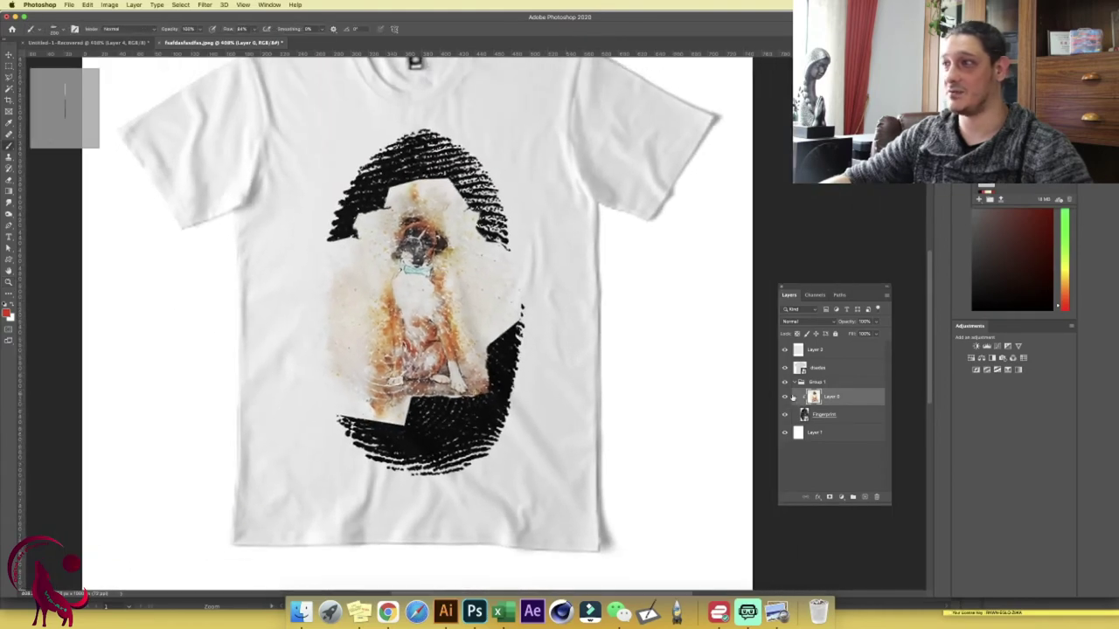
# Hide Layer 0 beneath the Fingerprint layer and place the original dog JPEG from Downloads, scaled down to cover the fingerprint.
pyautogui.click(784, 397)
pyautogui.moveTo(807, 402); pyautogui.dragTo(813, 424)
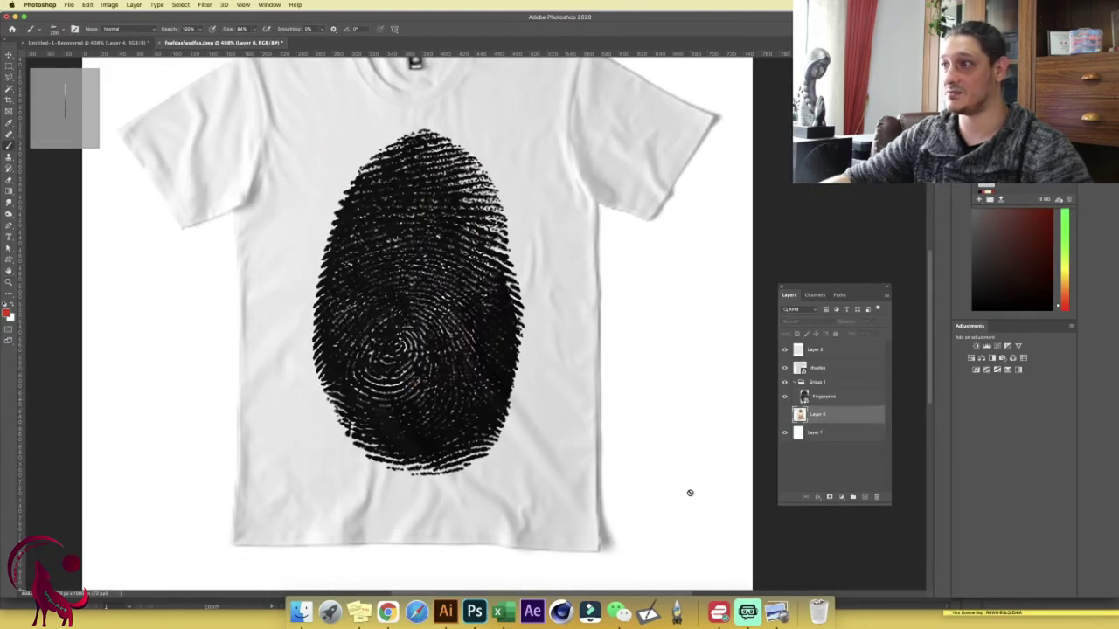
pyautogui.click(300, 611)
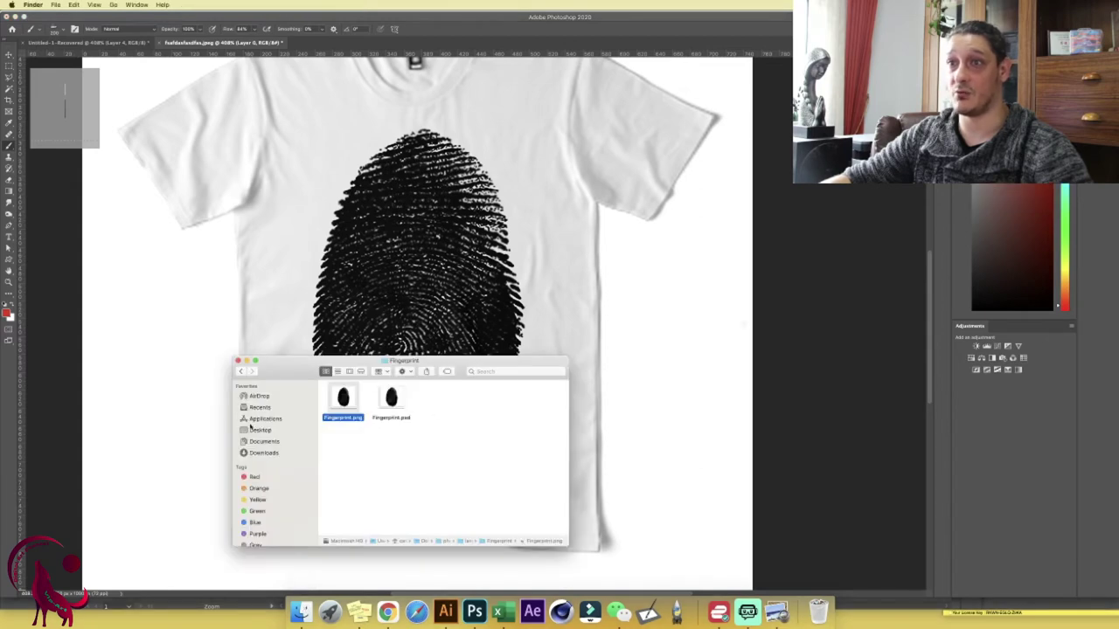
pyautogui.click(260, 452)
pyautogui.click(353, 403)
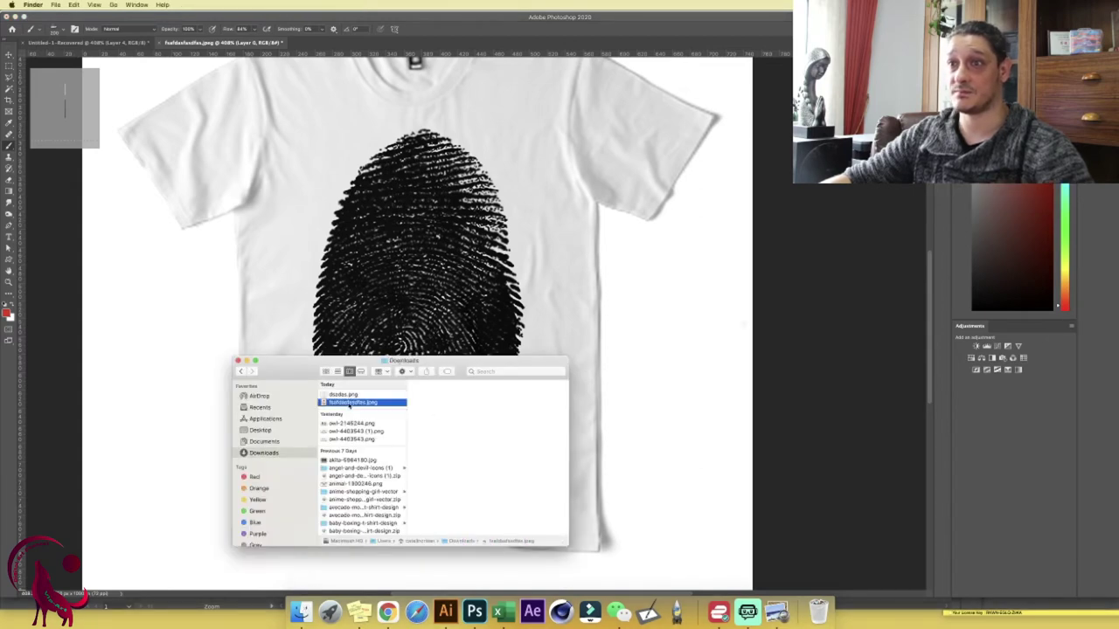
pyautogui.moveTo(354, 405); pyautogui.dragTo(389, 245)
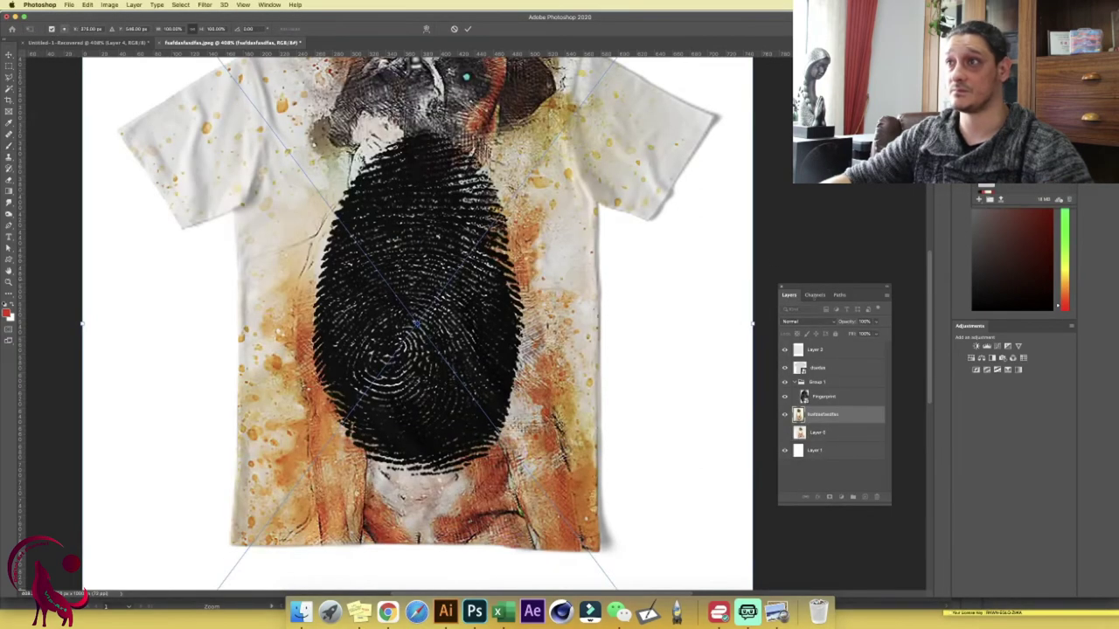
pyautogui.moveTo(751, 323); pyautogui.dragTo(558, 364)
# Clip the placed dog artwork to the Fingerprint layer and move both layers slightly up on the T-shirt.
pyautogui.moveTo(827, 417); pyautogui.dragTo(829, 393)
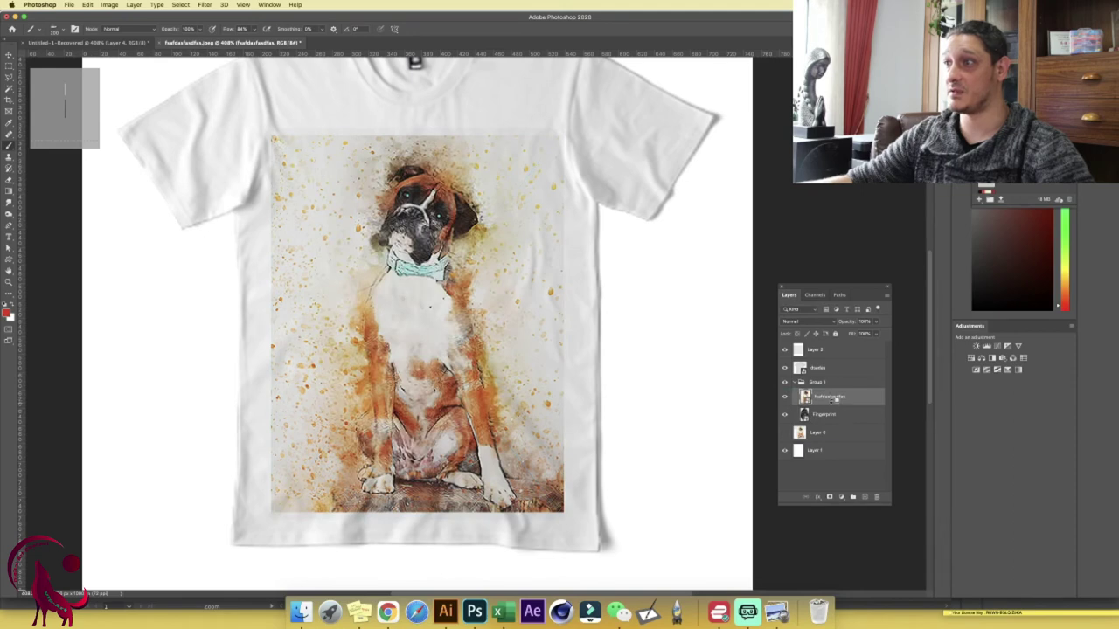
pyautogui.keyDown('alt'); pyautogui.click(833, 405); pyautogui.keyUp('alt')
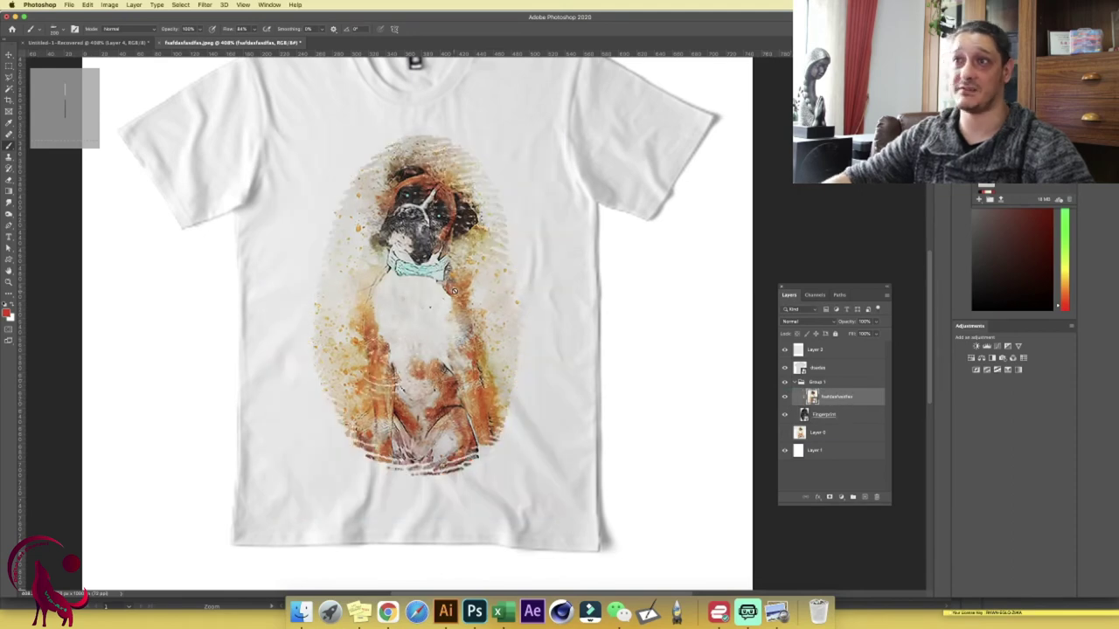
pyautogui.keyDown('shift'); pyautogui.click(826, 414); pyautogui.keyUp('shift')
pyautogui.press('super+t')
pyautogui.moveTo(443, 316); pyautogui.dragTo(396, 270)
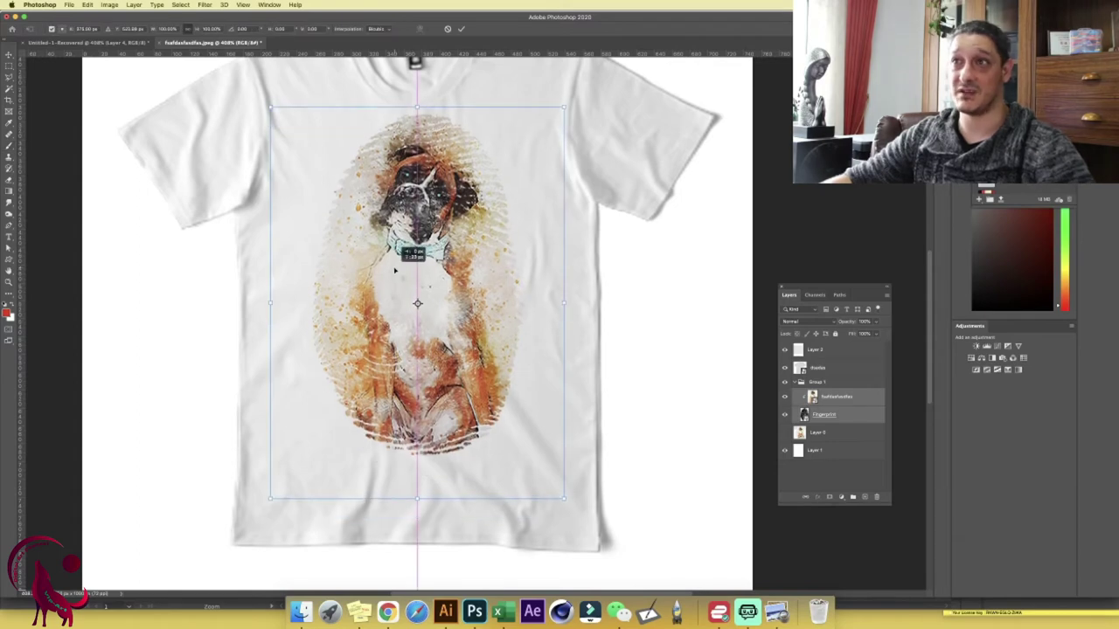
pyautogui.press('Return')
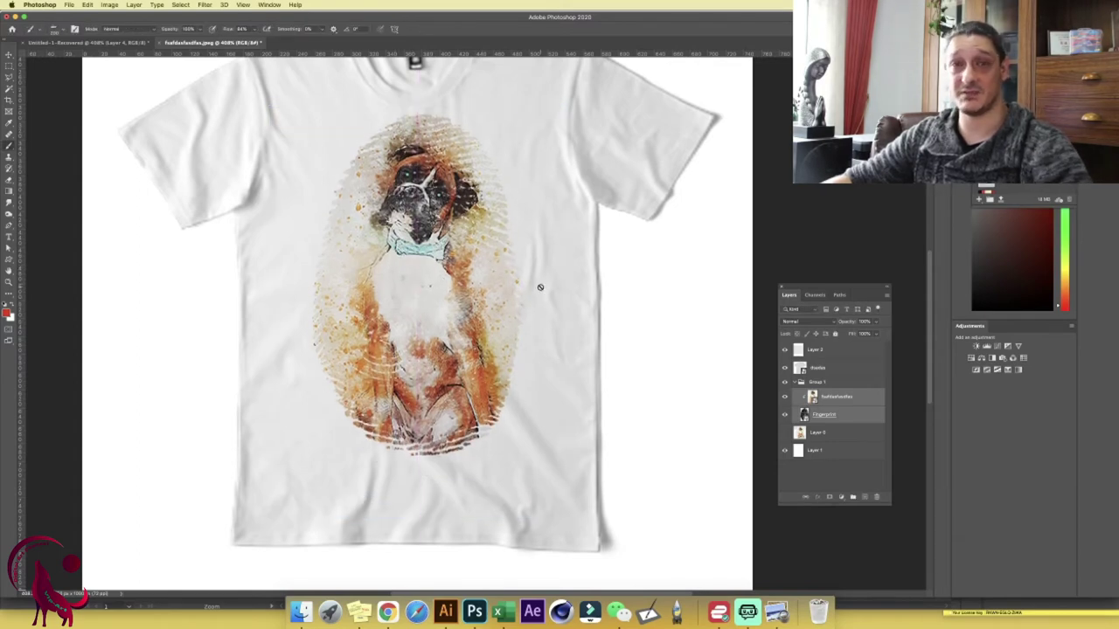
pyautogui.press('b')
pyautogui.press('super+minus')
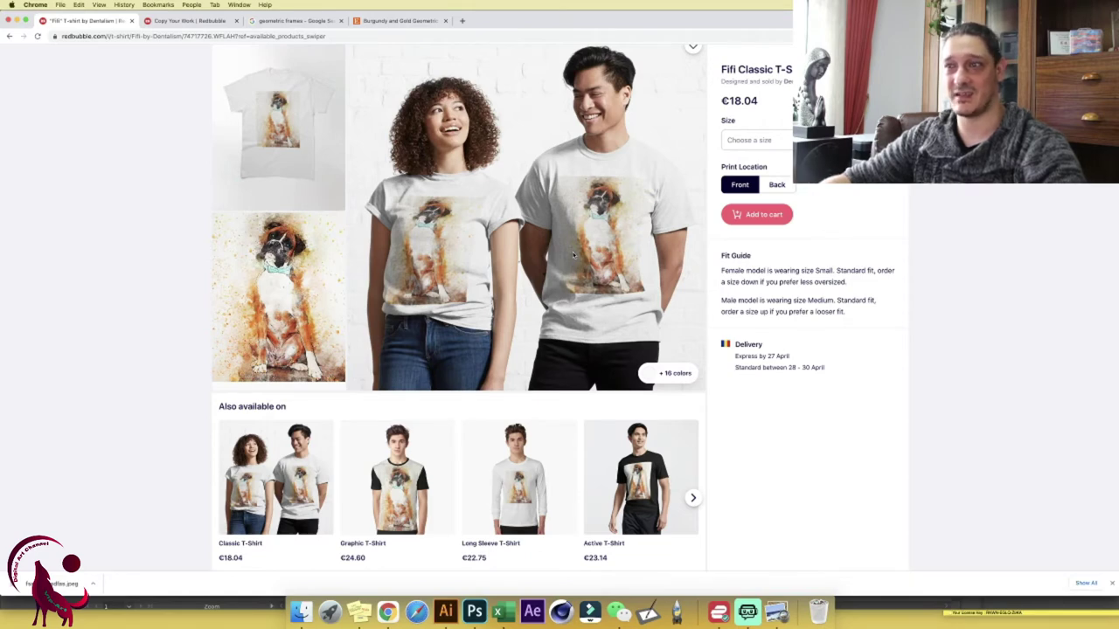
# Switch to Chrome, go back from the Fifi T-shirt page to the Dentalism shop, and look over its products.
pyautogui.scroll(2, 573, 255)
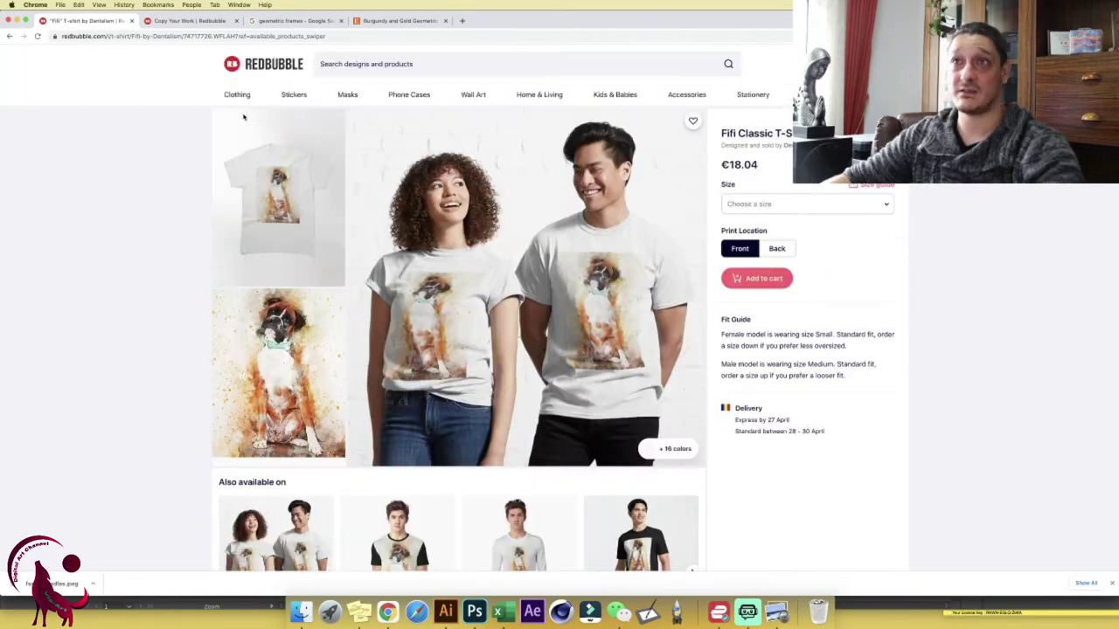
pyautogui.click(8, 36)
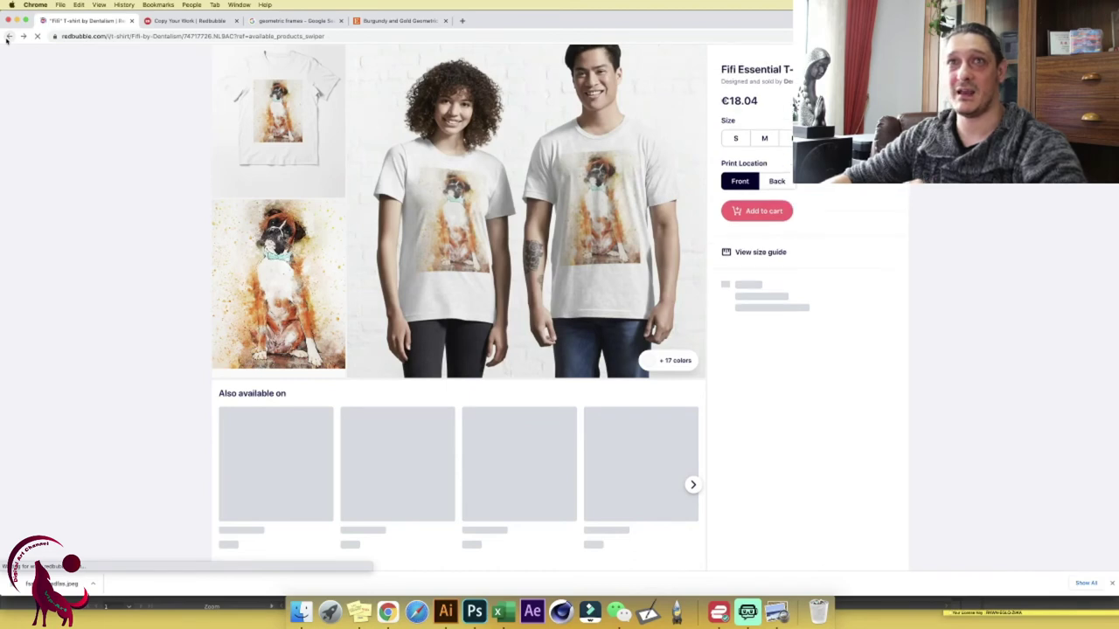
pyautogui.click(7, 36)
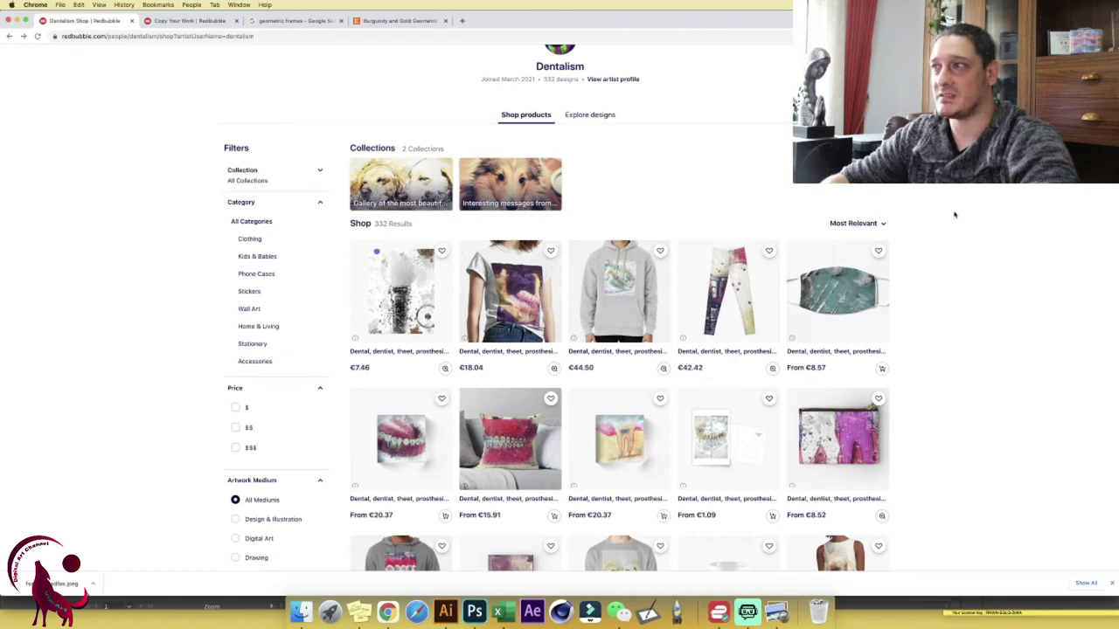
pyautogui.scroll(1, 814, 193)
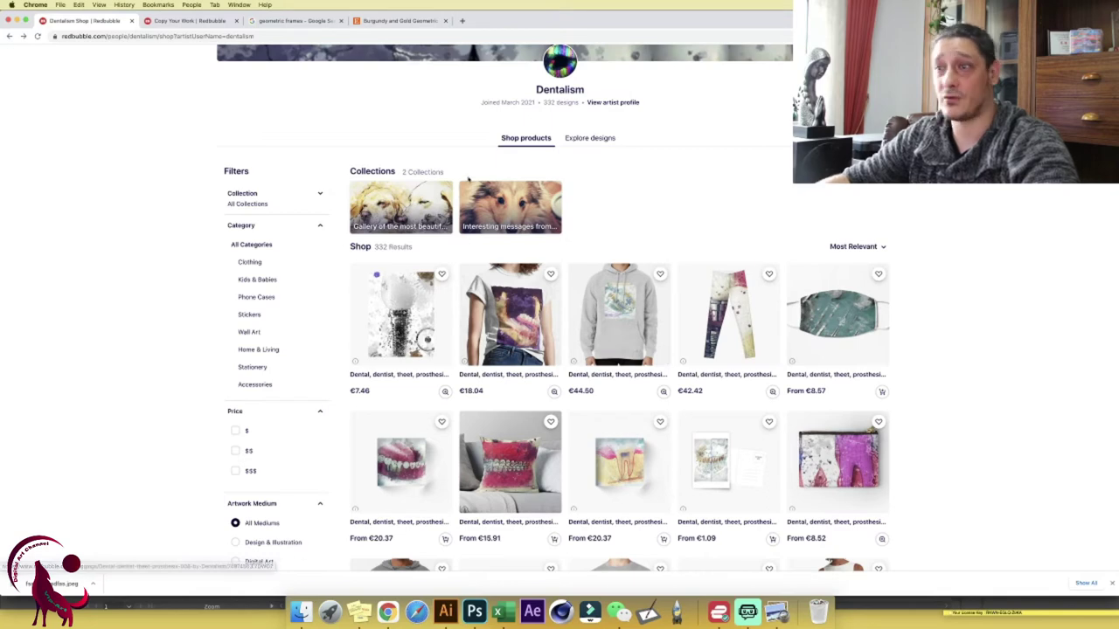
pyautogui.scroll(-5, 468, 179)
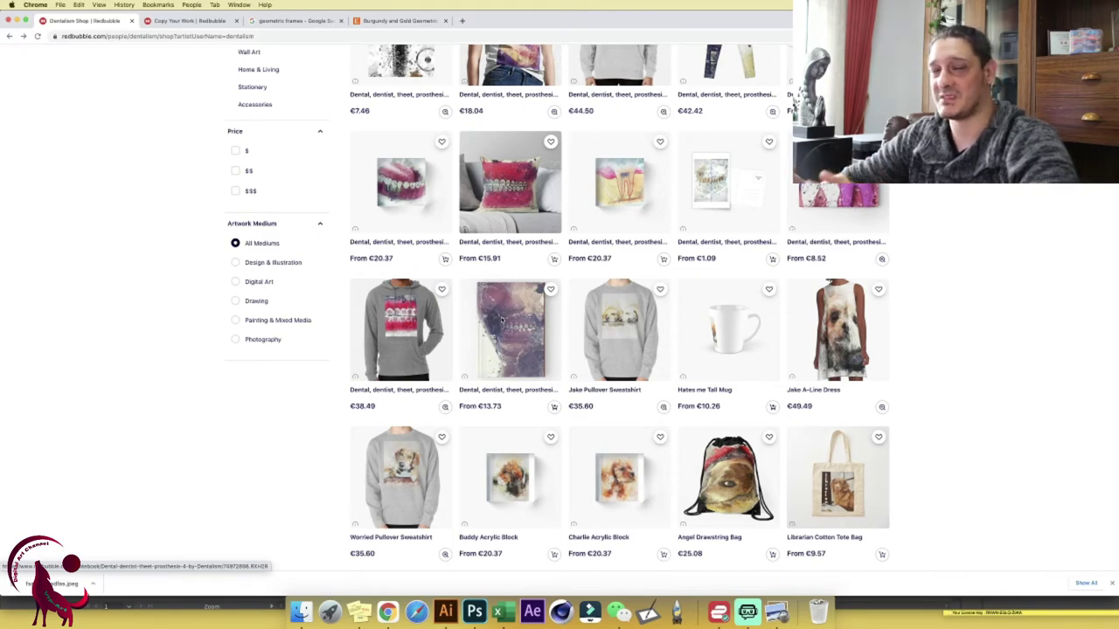
pyautogui.scroll(3, 477, 341)
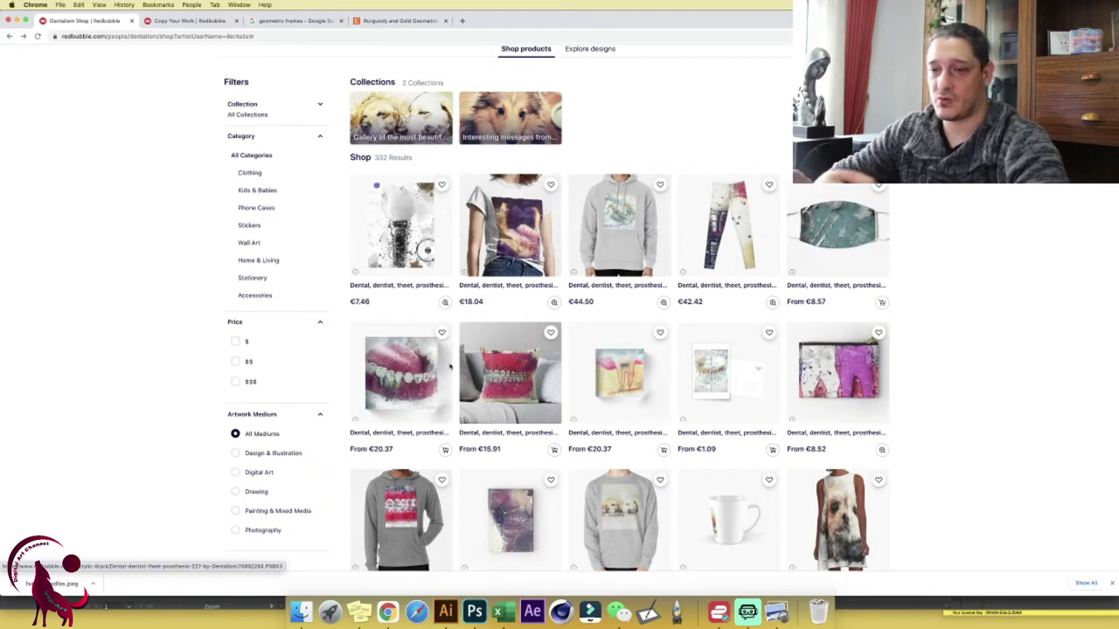